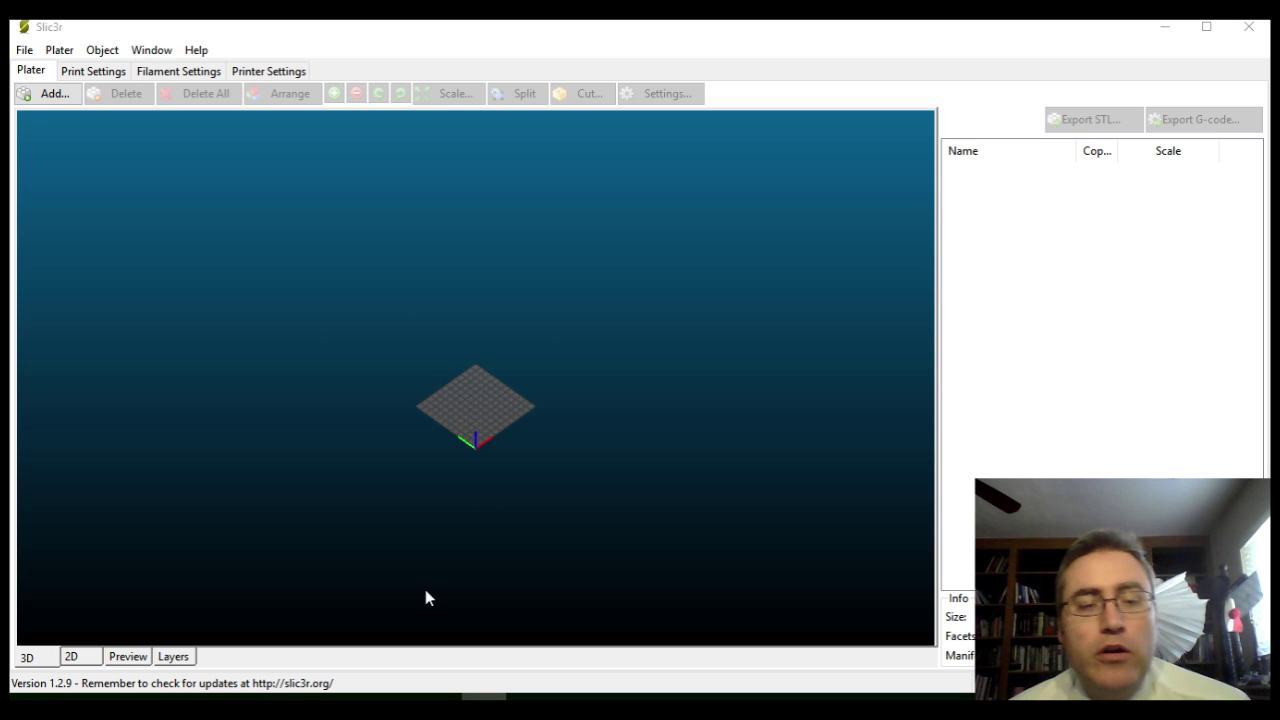
From the taskbar, bring forward the Slic3r installation folder window that shows slic3r.exe.
mouse_move(212, 695)
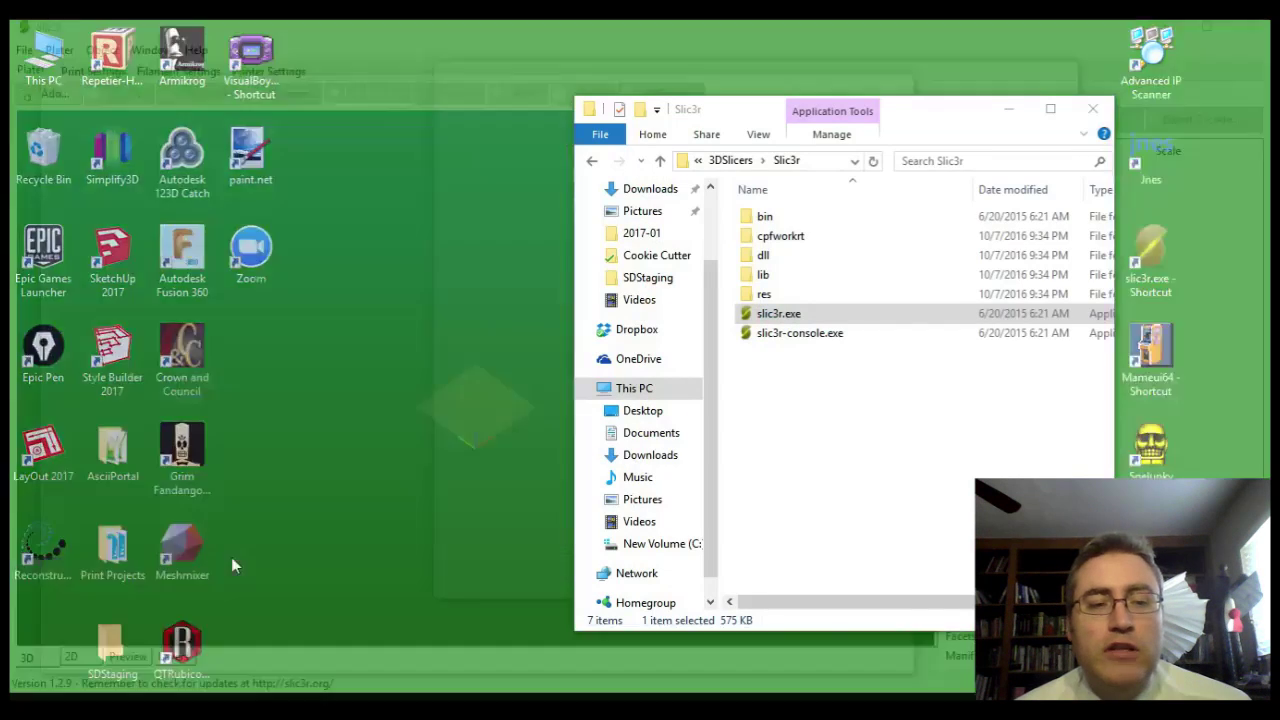
click(231, 565)
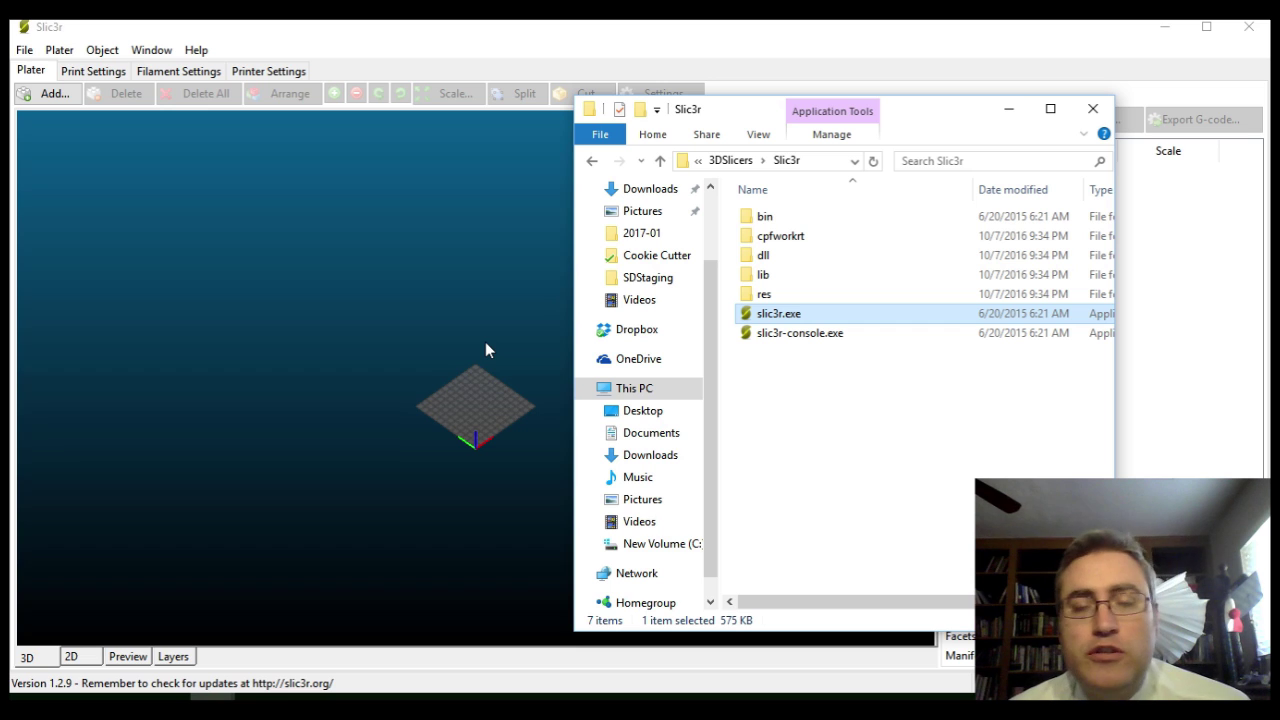
Return to Slic3r's empty plater and zoom the bed view in, then back out.
click(425, 287)
scroll(472, 420, up, 3)
scroll(475, 432, up, 2)
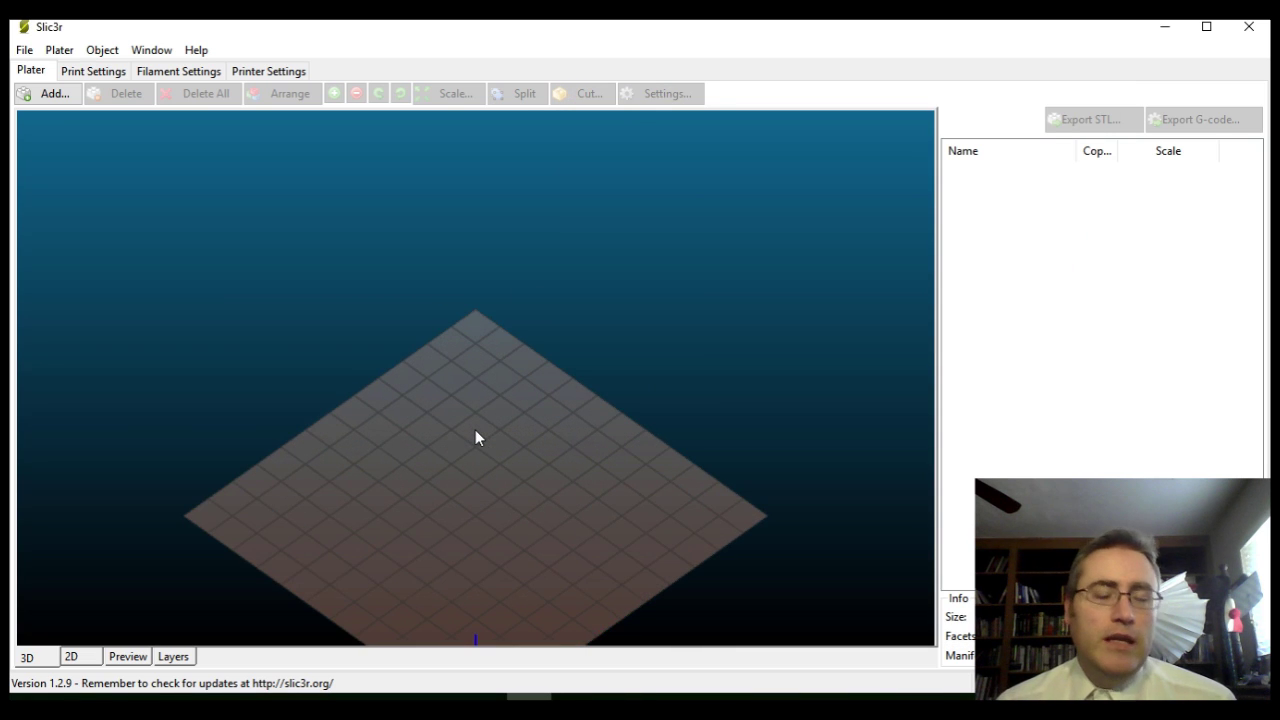
scroll(476, 437, down, 2)
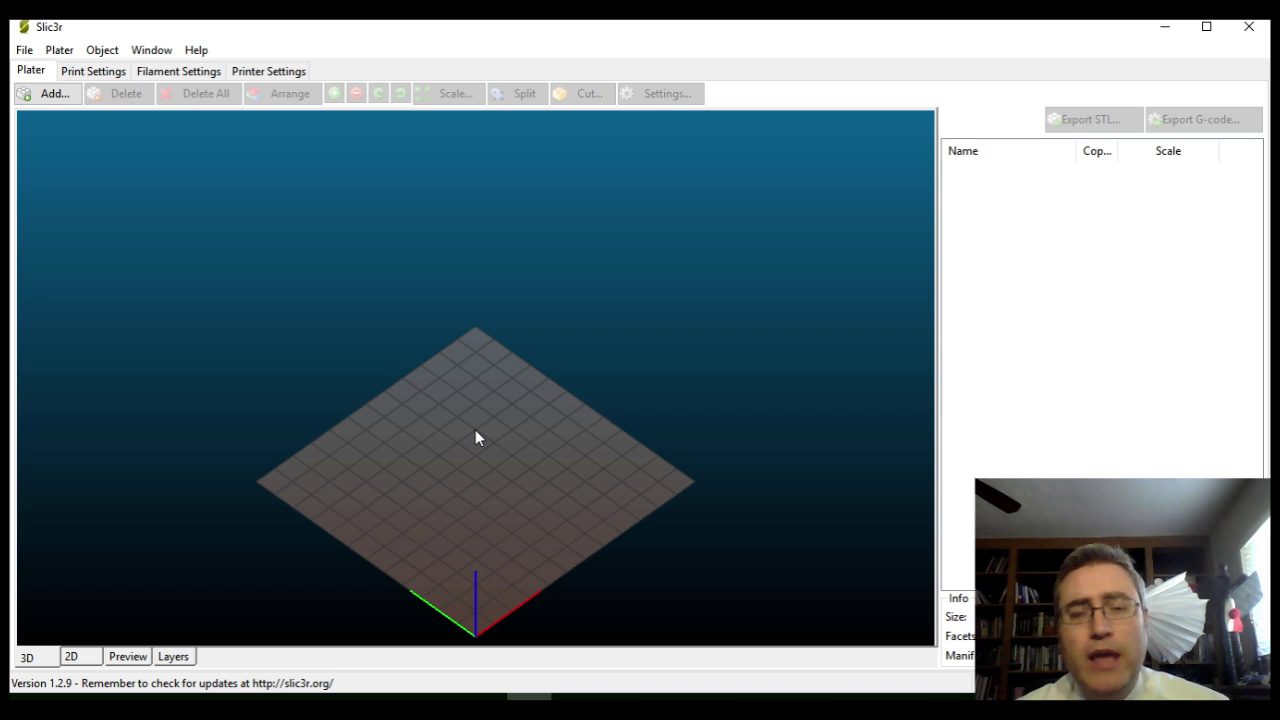
scroll(475, 437, down, 2)
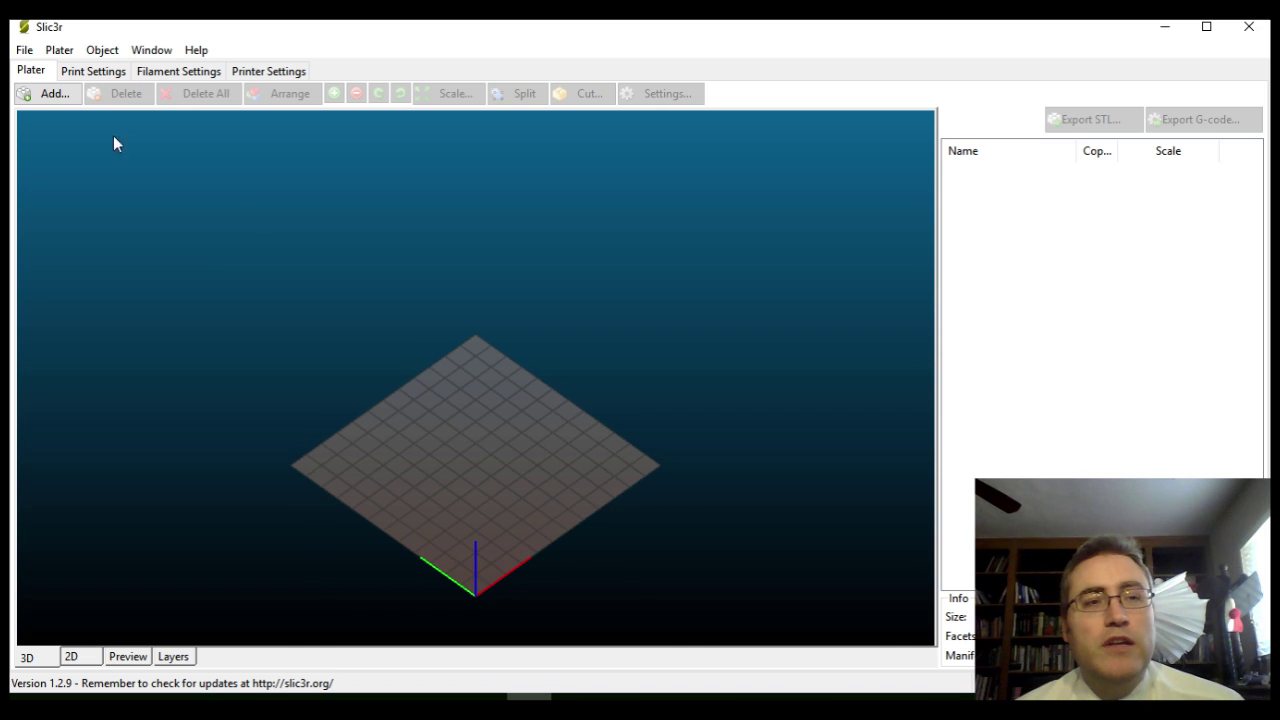
click(47, 92)
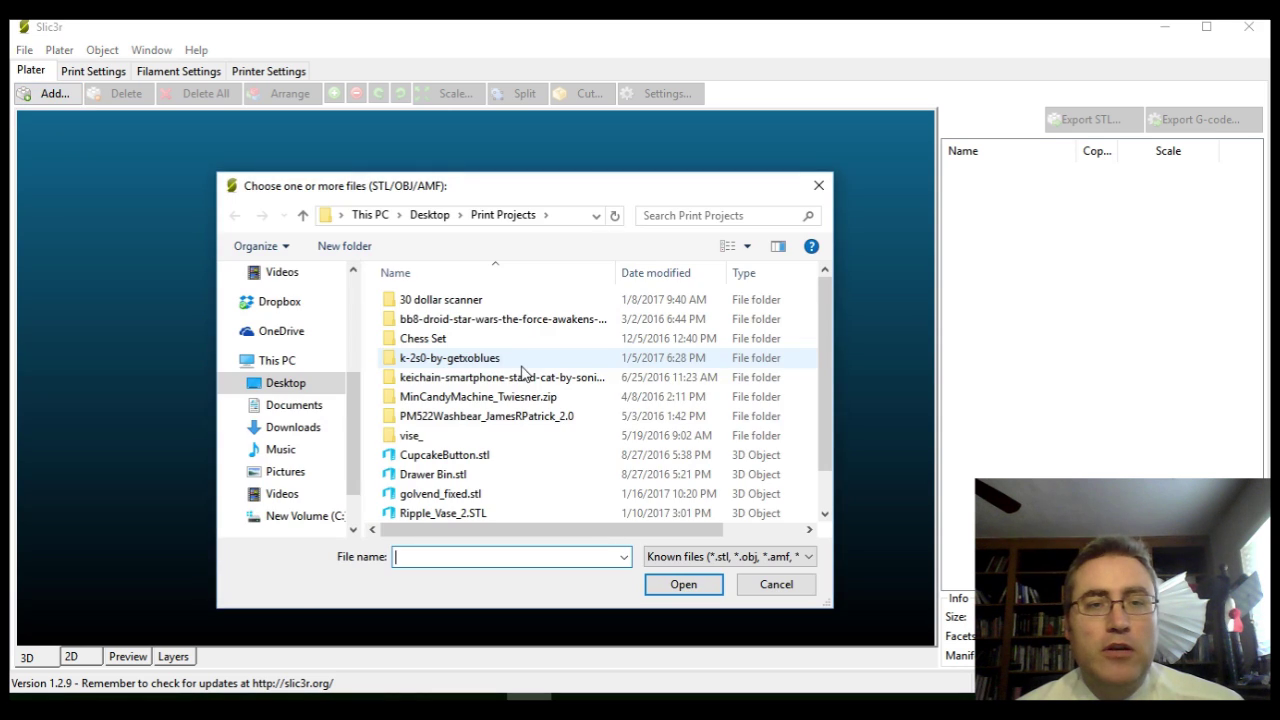
scroll(460, 445, down, 1)
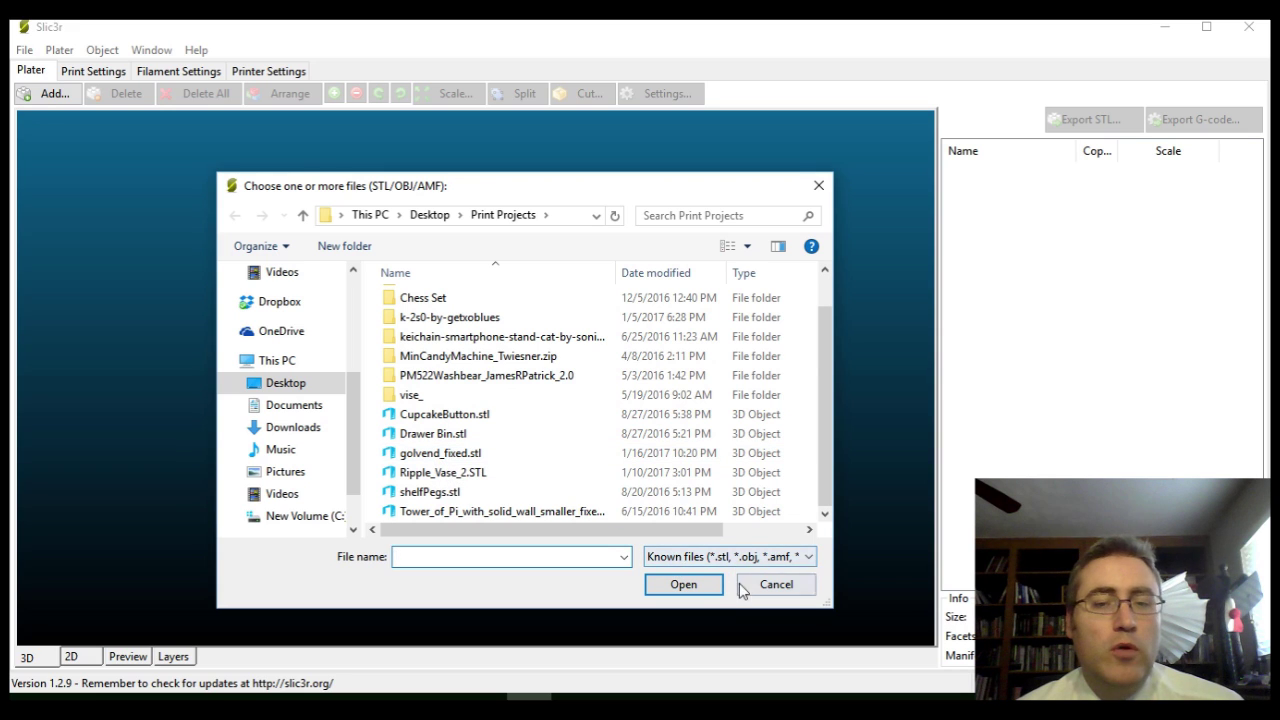
click(781, 584)
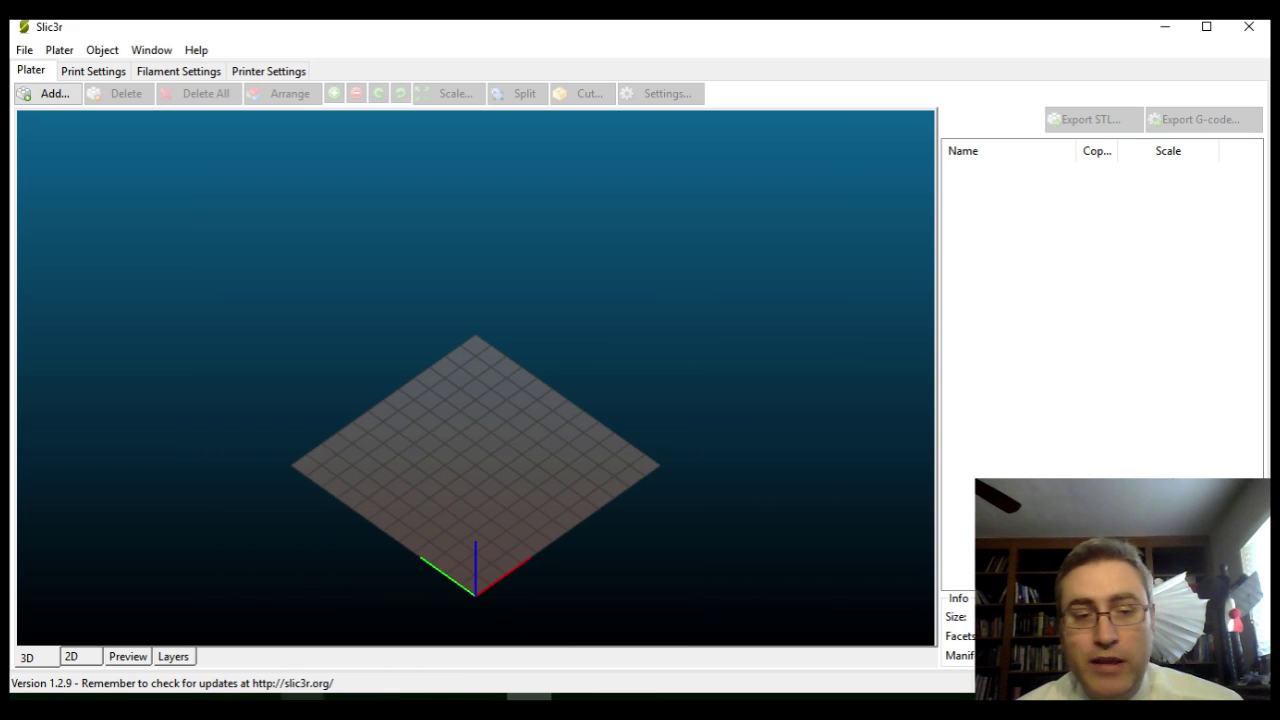
Drag golvend_fixed.stl from the Print Projects window onto Slic3r's bed and view it from the side.
click(212, 696)
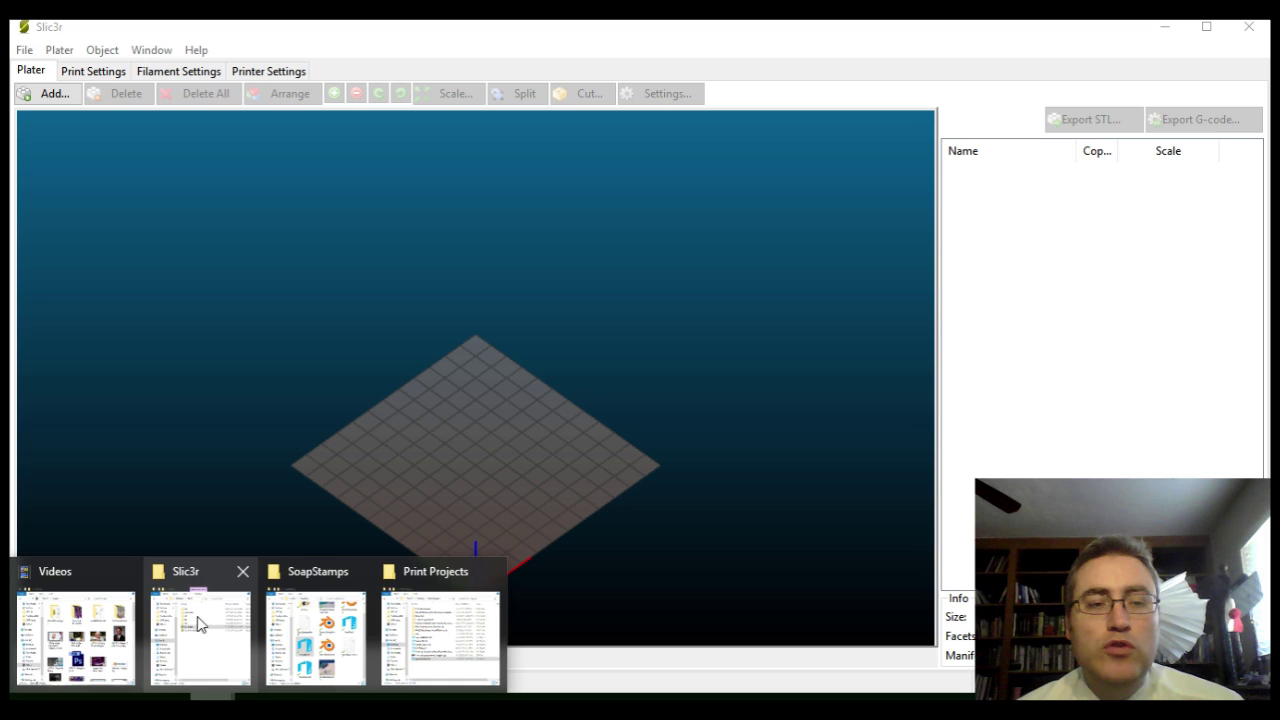
click(458, 630)
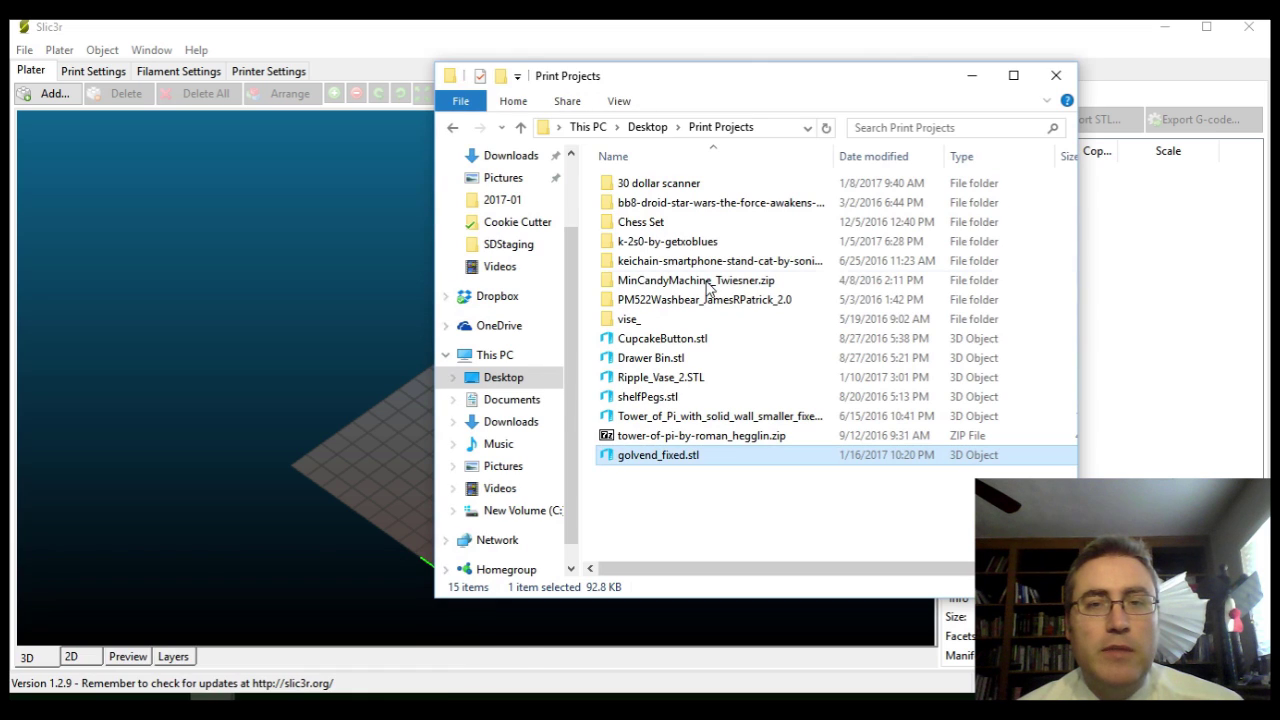
drag(652, 458, 391, 447)
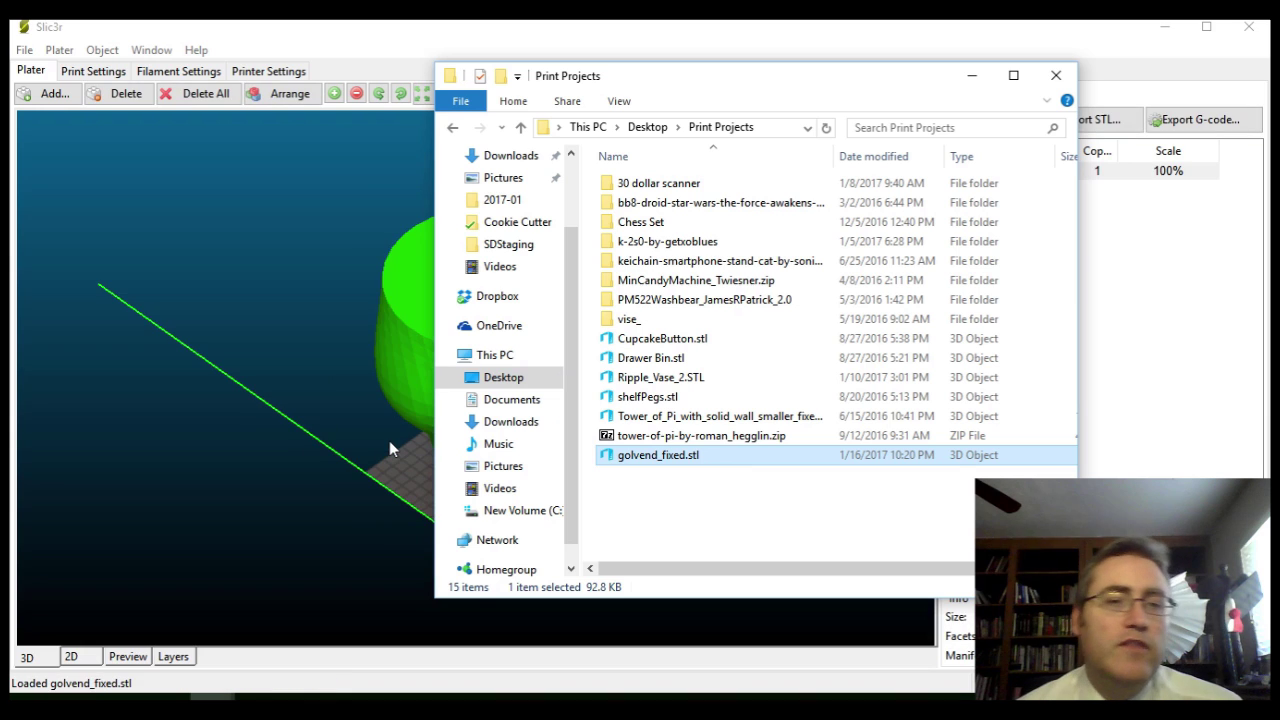
click(417, 660)
drag(410, 630, 352, 523)
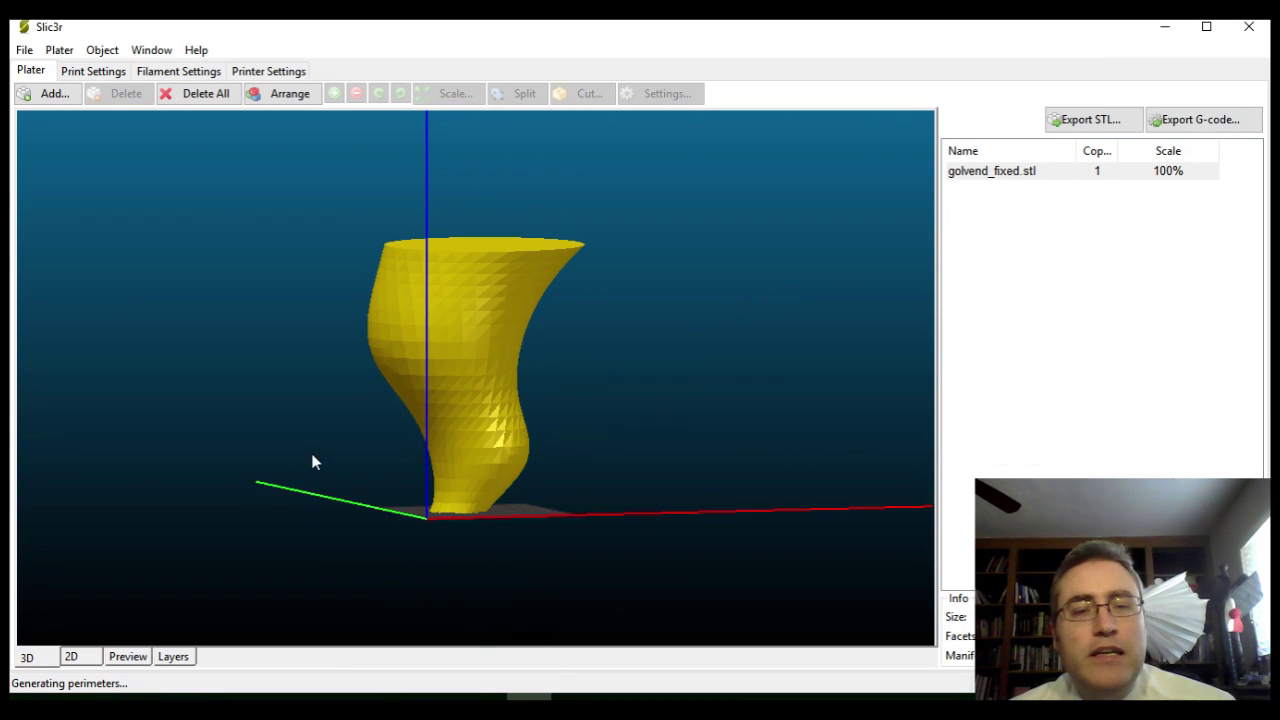
Orbit to an elevated view, select the golvend_fixed vase and open its Scale setting.
mouse_move(314, 457)
mouse_down()
mouse_move(297, 451)
mouse_move(303, 463)
mouse_up()
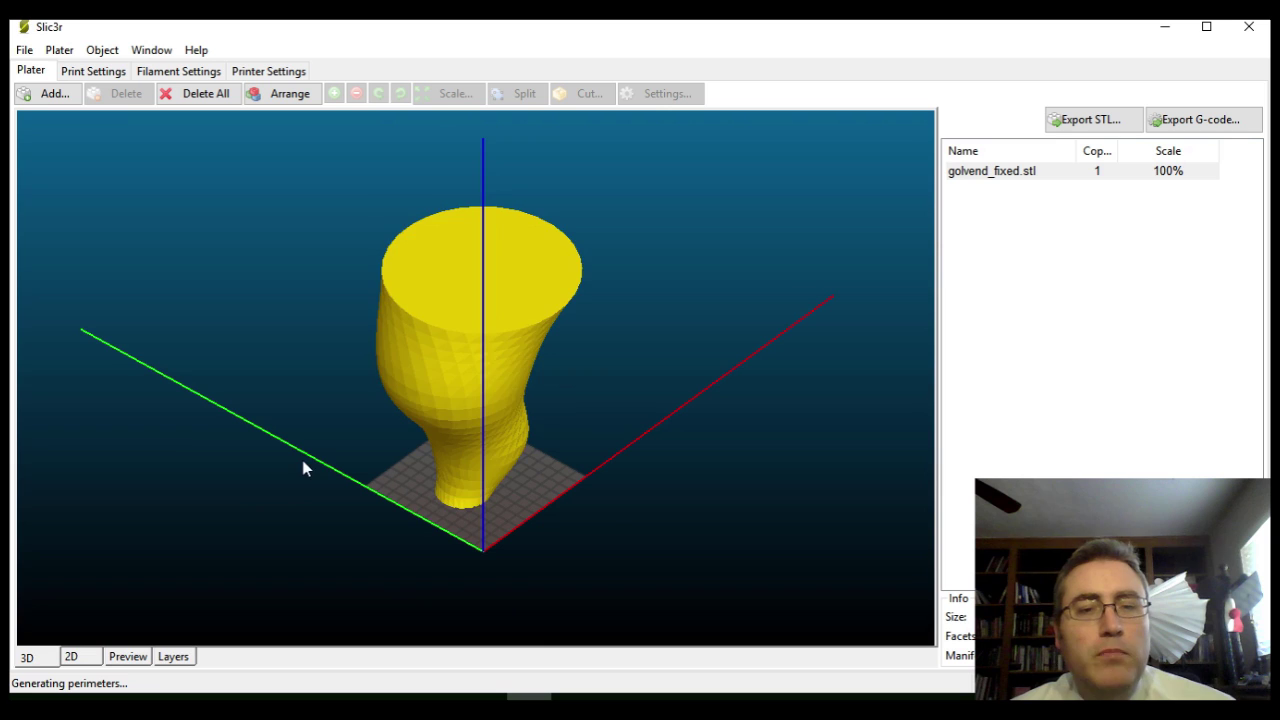
click(438, 358)
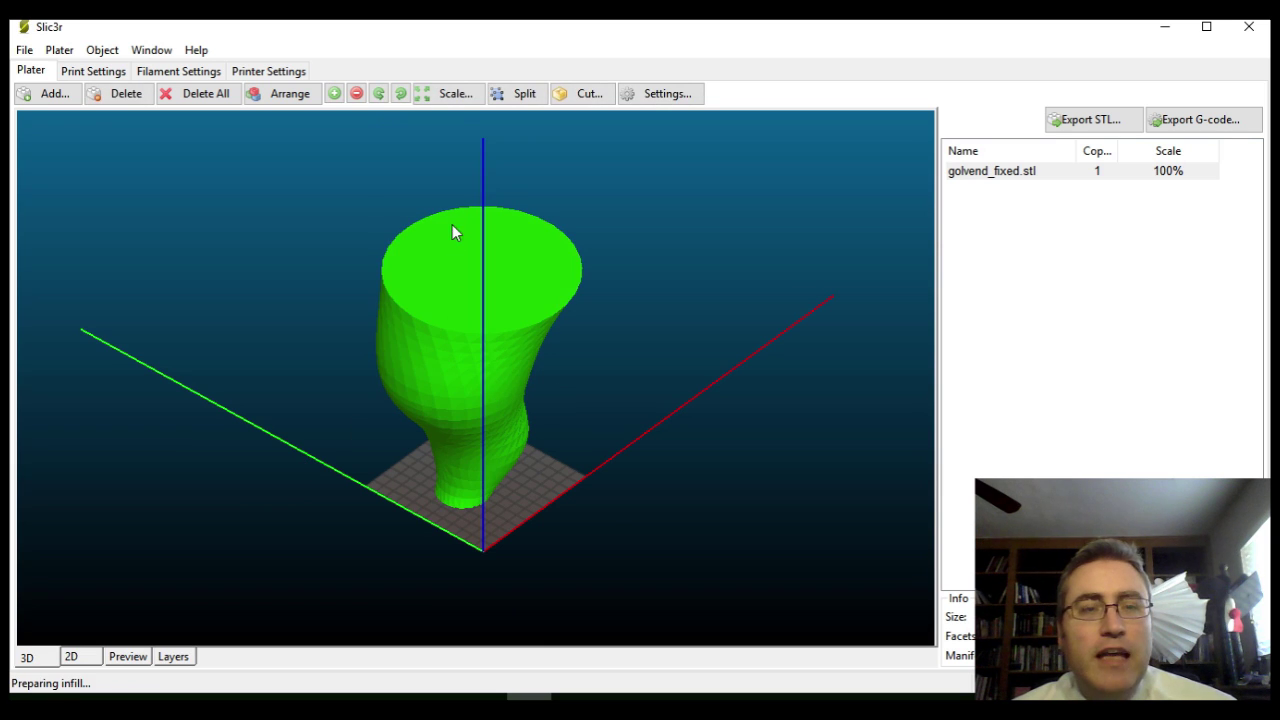
click(449, 95)
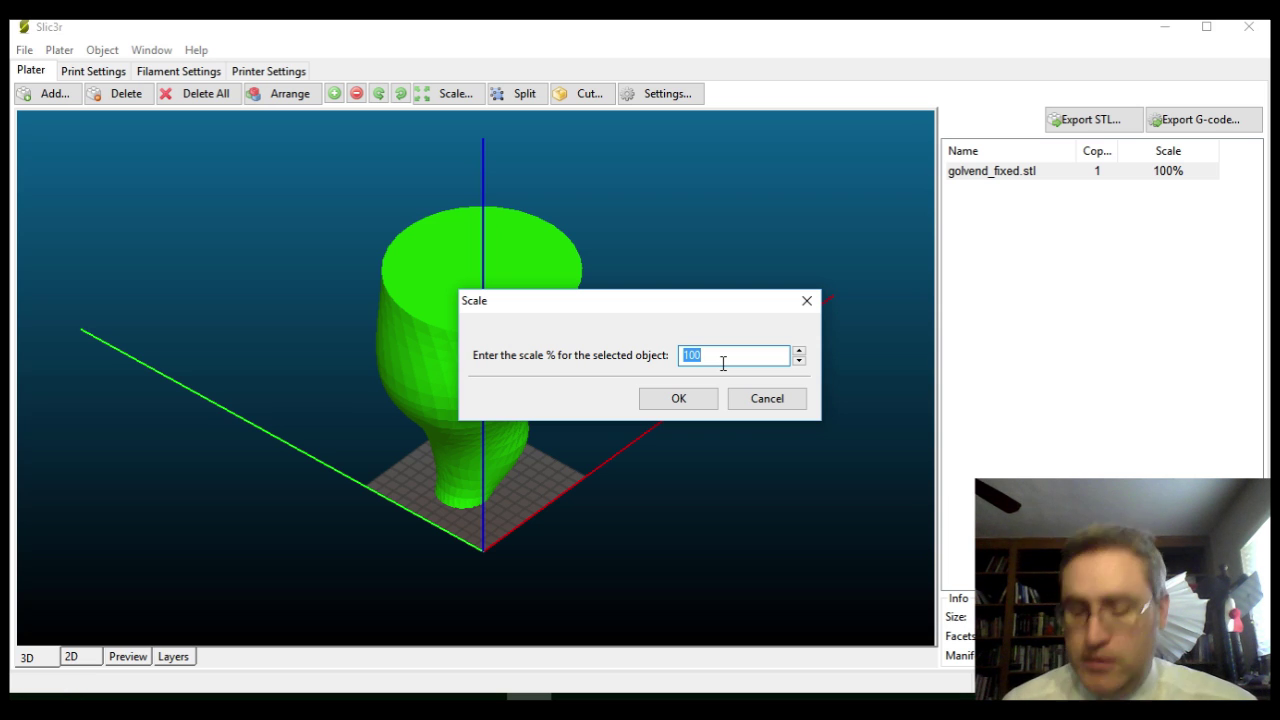
Scale the vase to 50%, then reselect it and rescale it to 45%.
text(50)
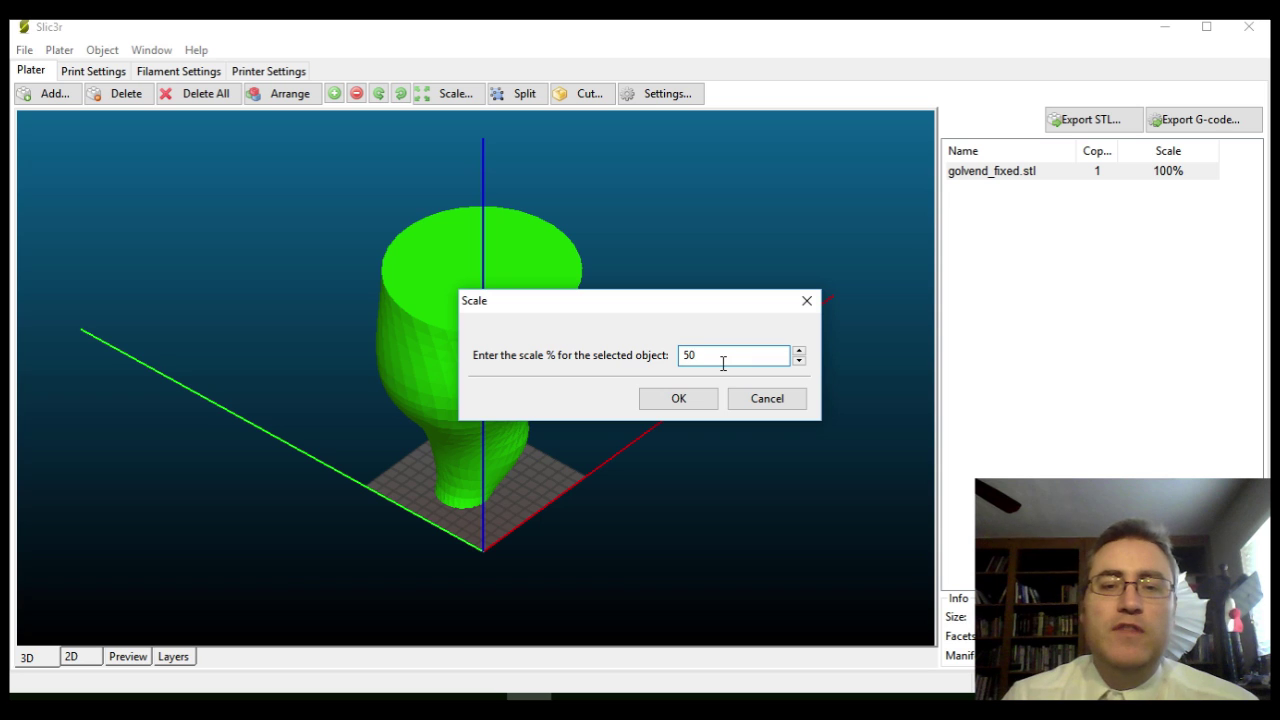
key(Return)
drag(543, 357, 530, 157)
click(489, 371)
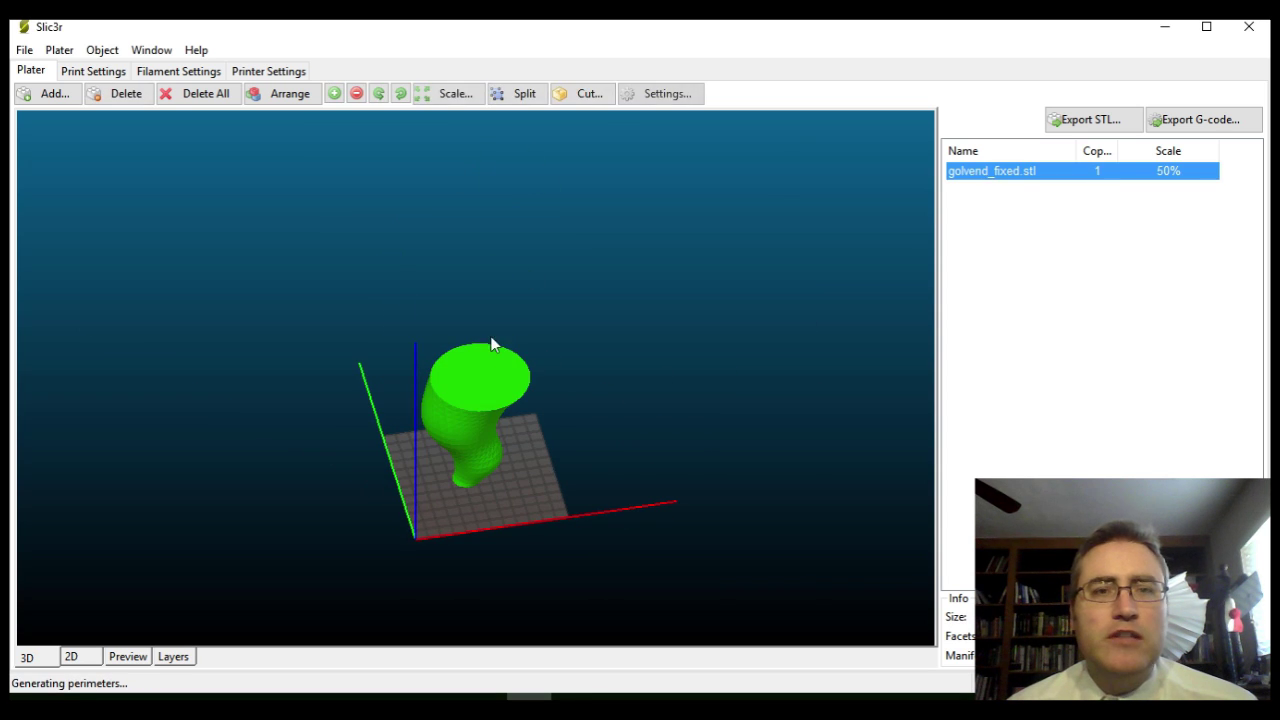
click(452, 94)
text(45)
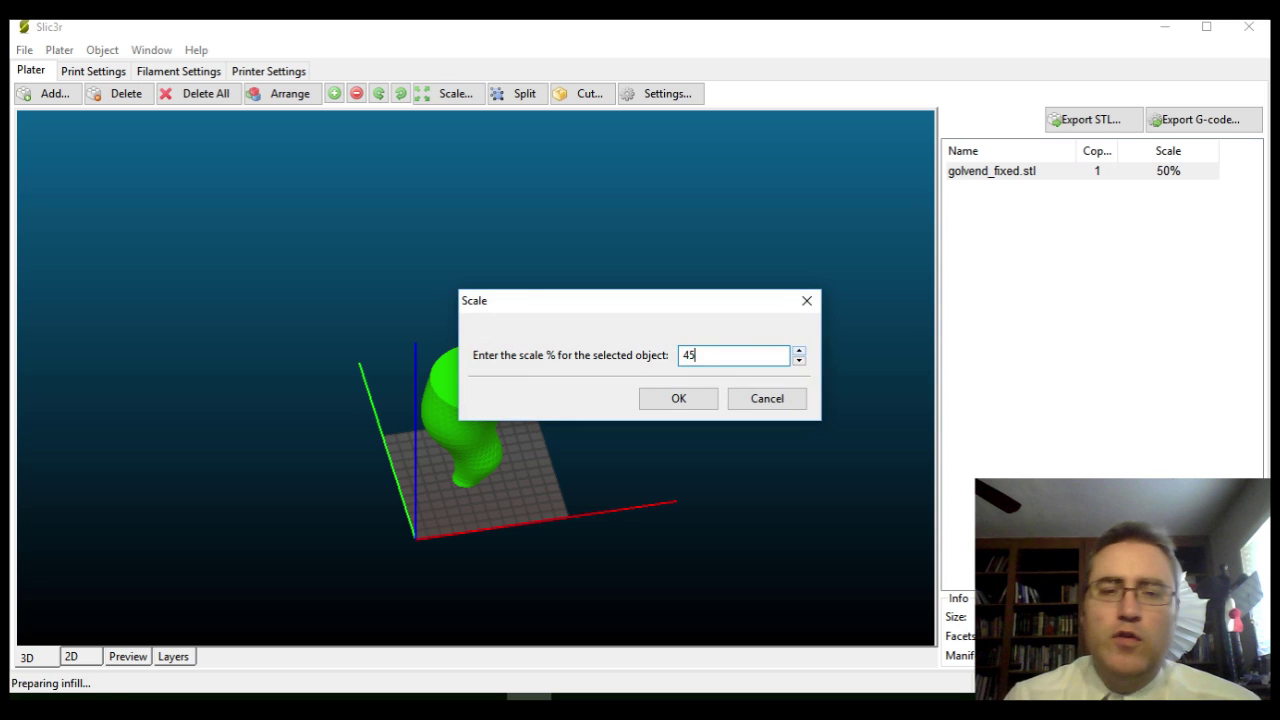
key(Return)
drag(647, 412, 434, 397)
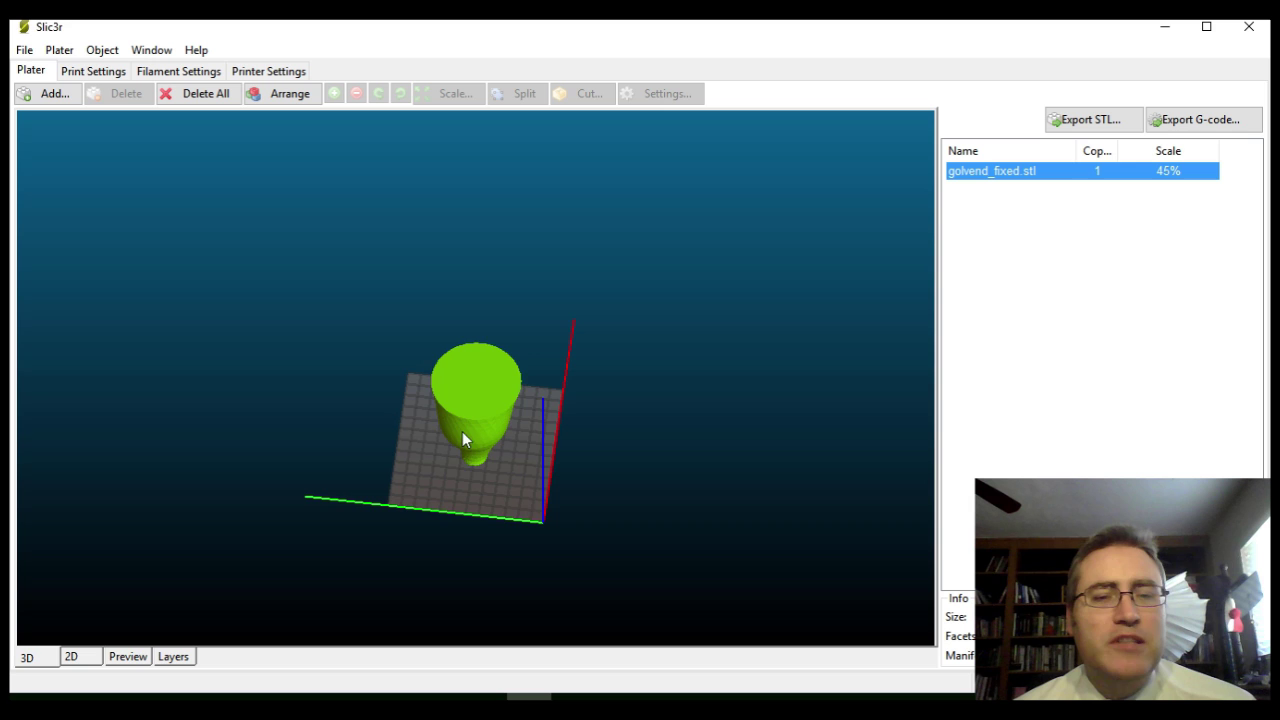
drag(520, 491, 447, 488)
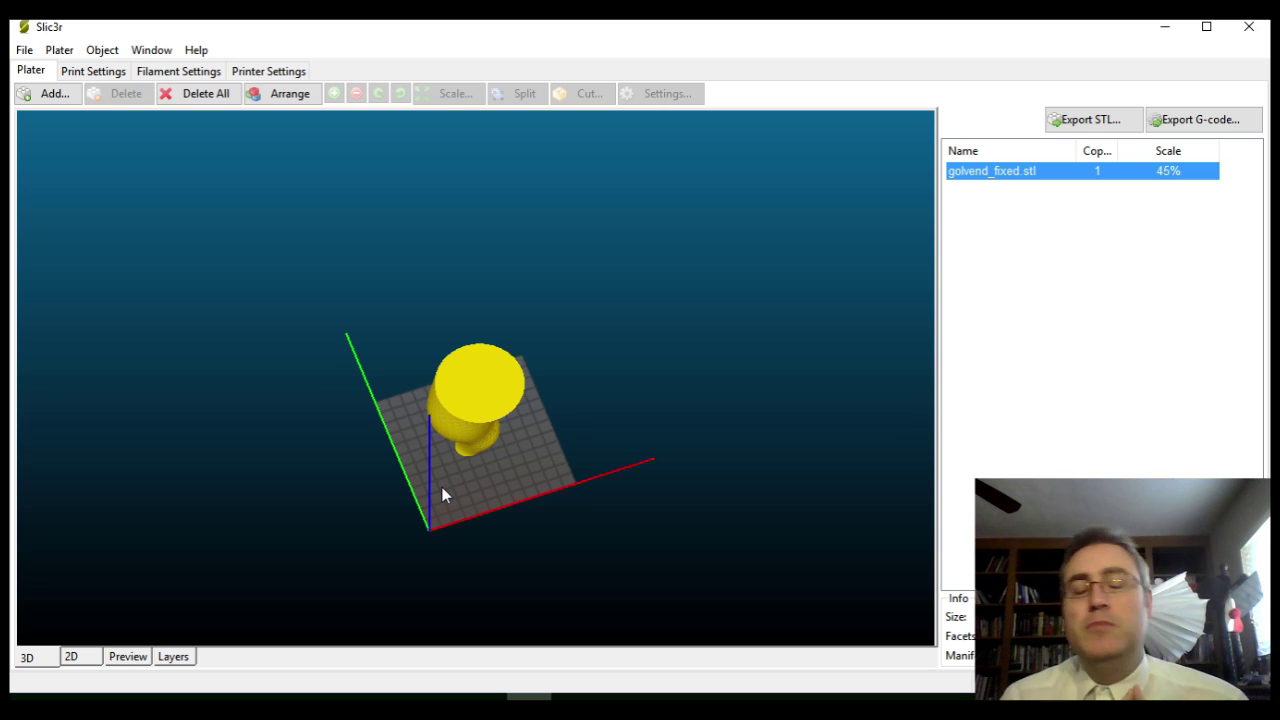
click(452, 368)
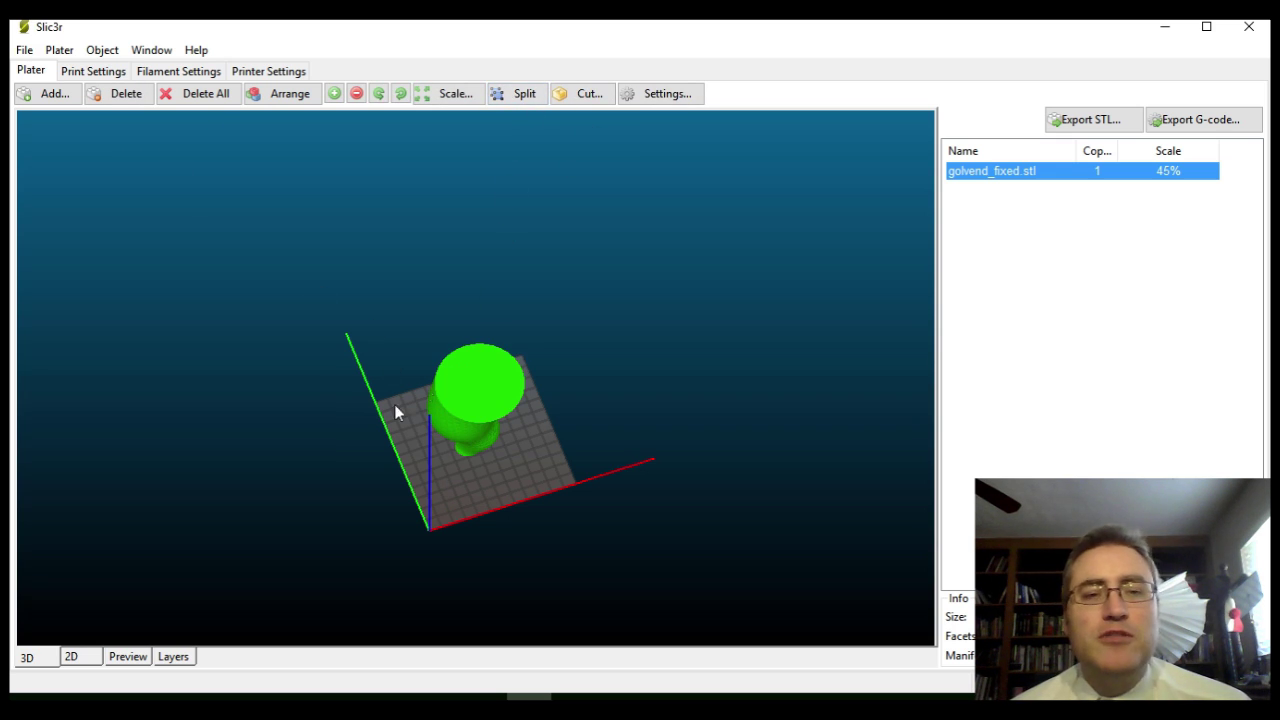
drag(310, 495, 397, 467)
click(476, 401)
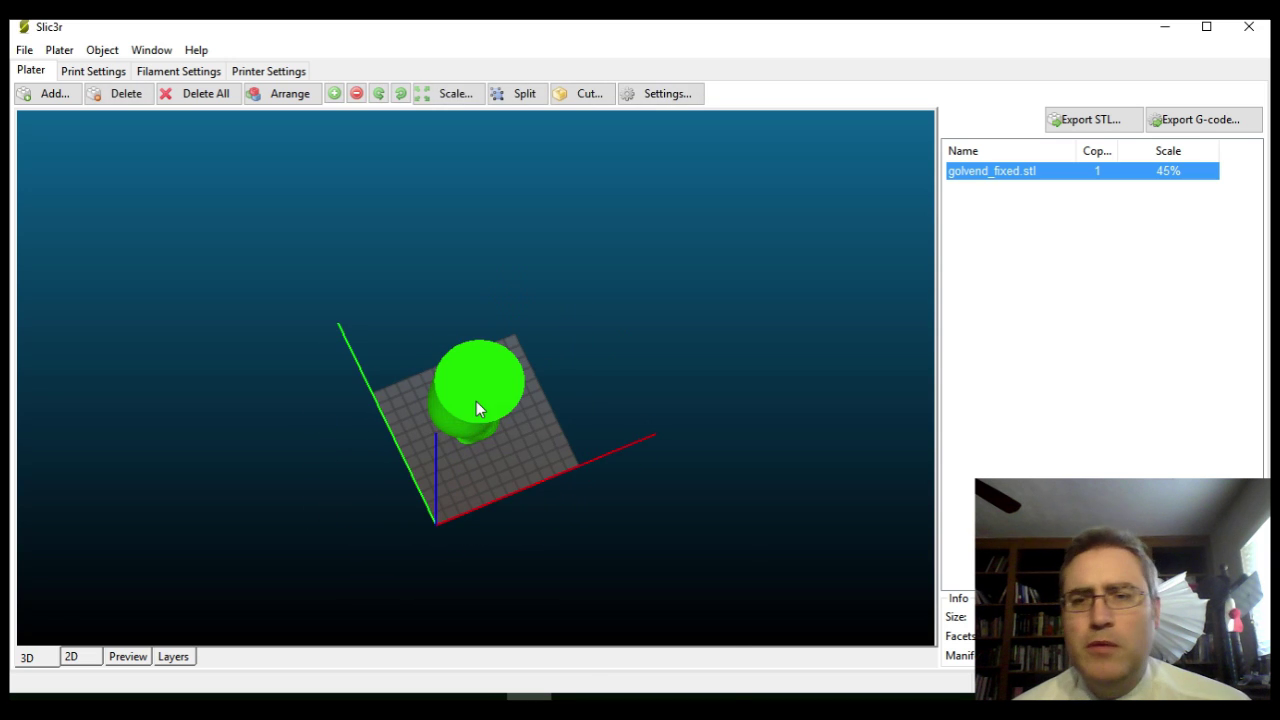
right_click(476, 403)
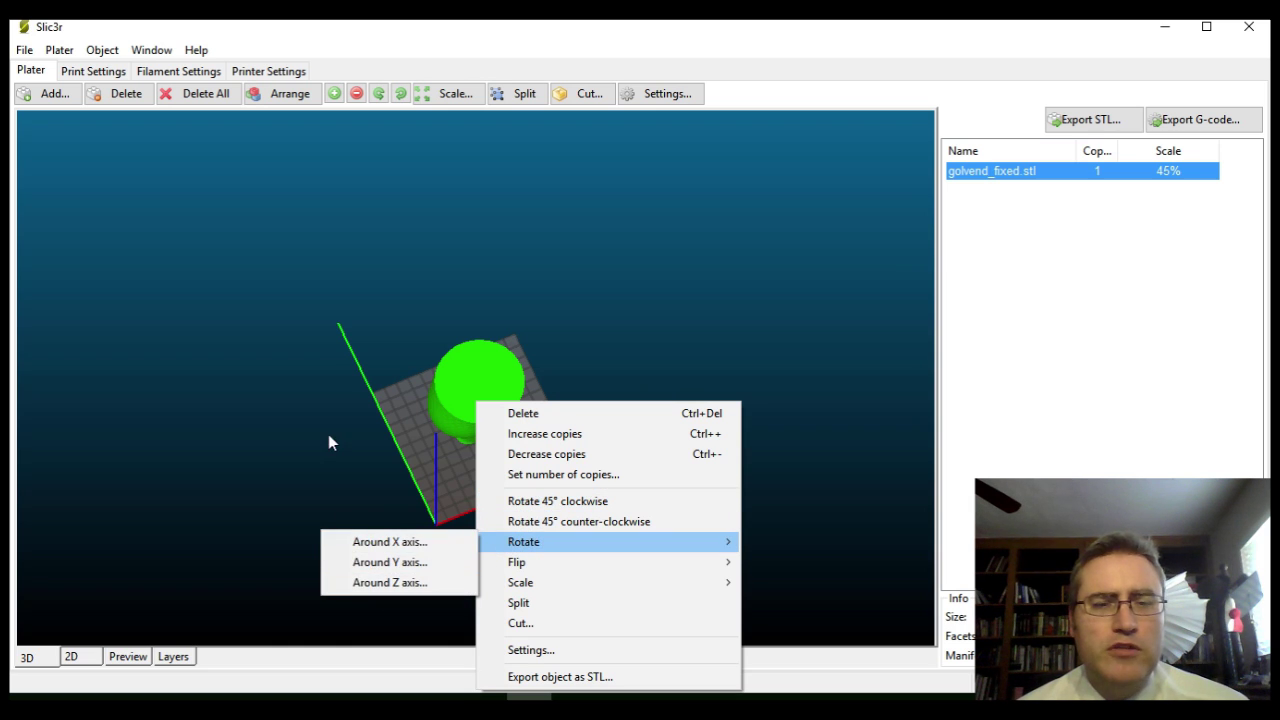
mouse_move(515, 585)
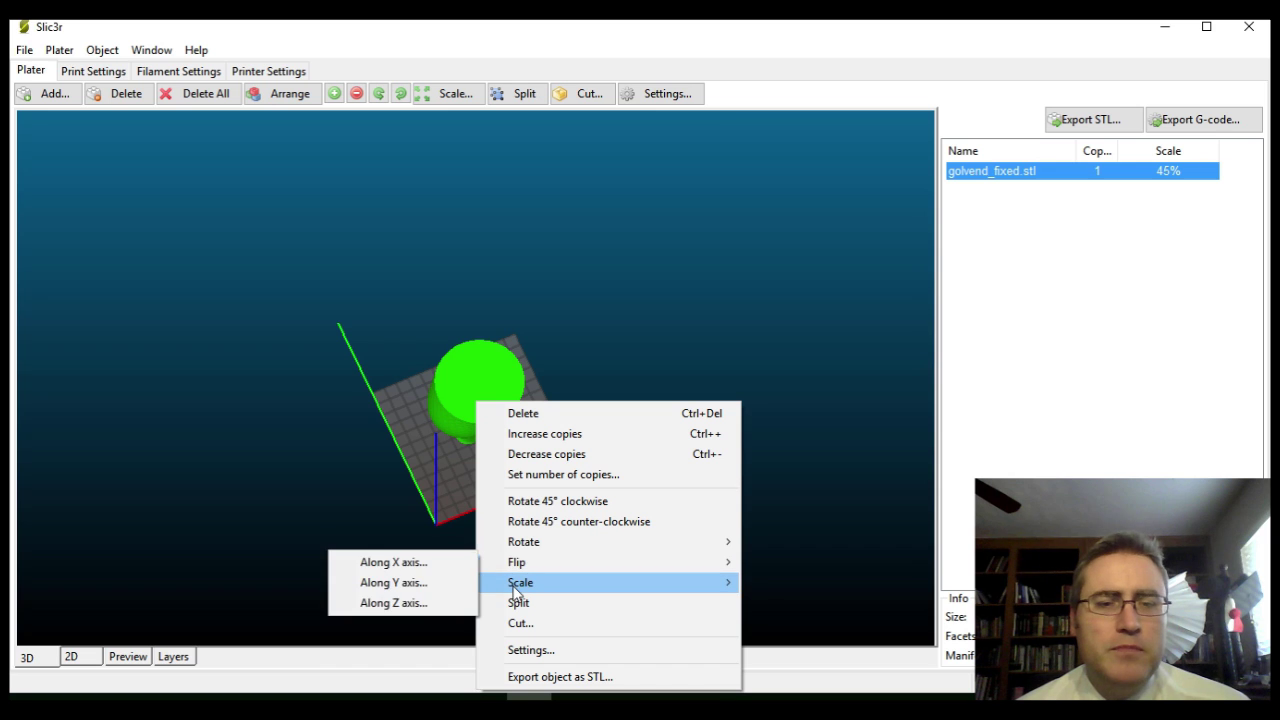
click(291, 446)
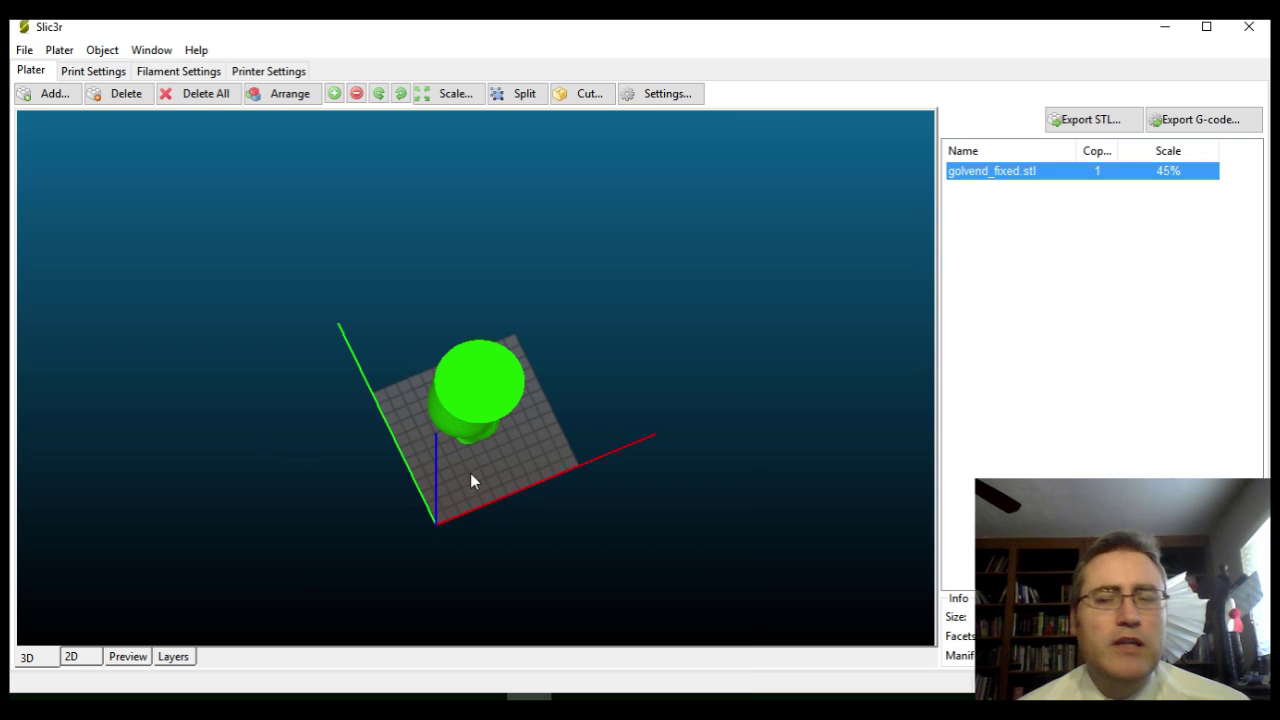
right_click(483, 403)
click(323, 408)
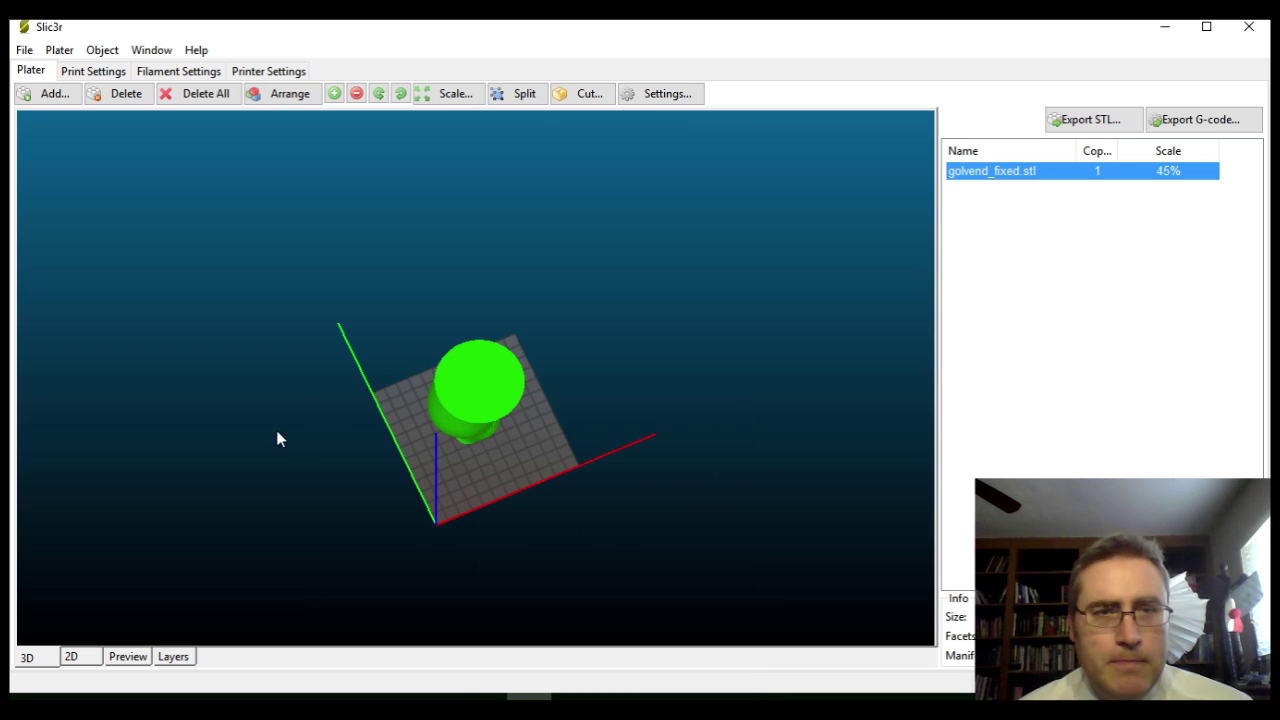
drag(337, 377, 328, 403)
Show the 45% vase's footprint and skirt in the 2D bed layout, then deselect it.
click(85, 657)
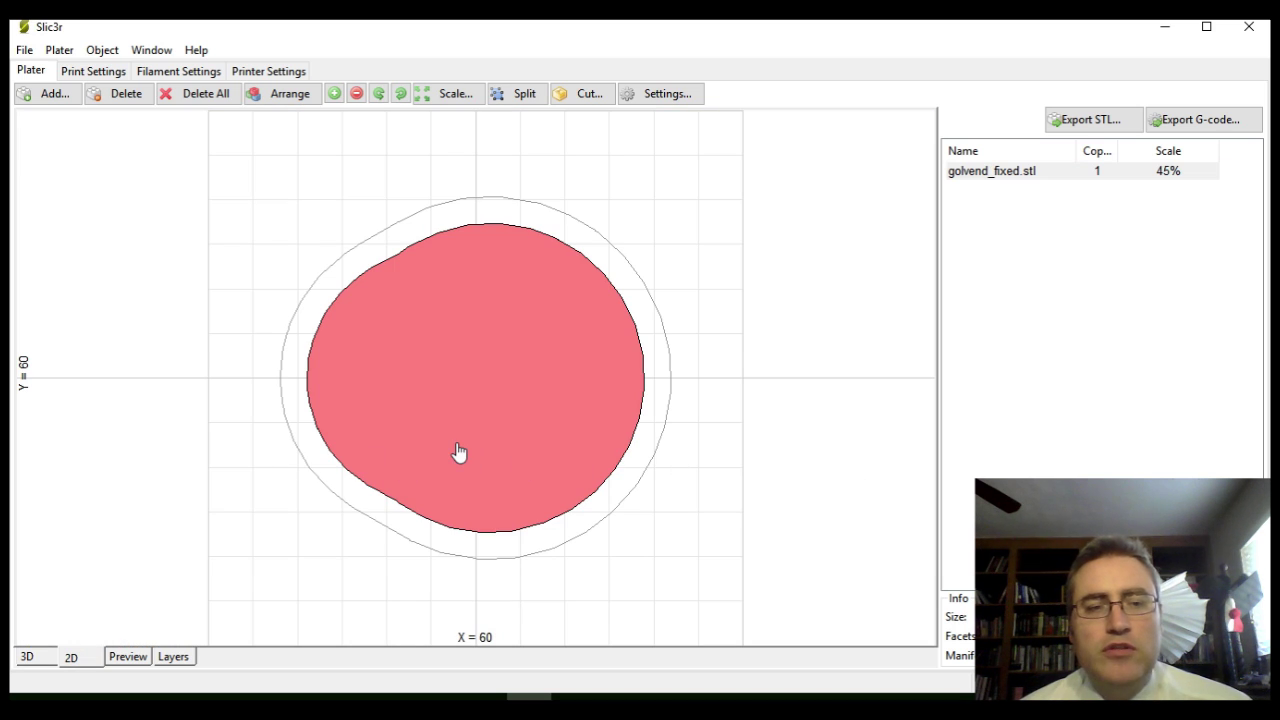
click(324, 315)
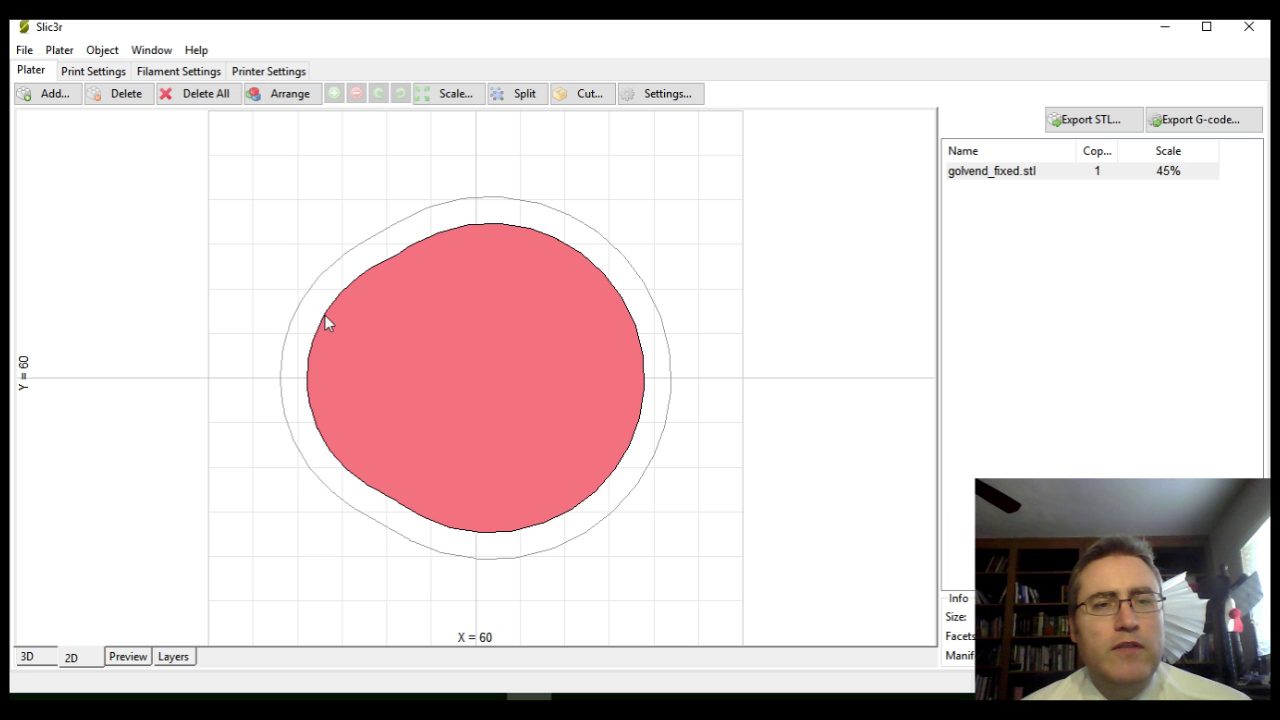
Preview the sliced vase and move the layer slider to 51.00, the bottom and near the top.
click(133, 657)
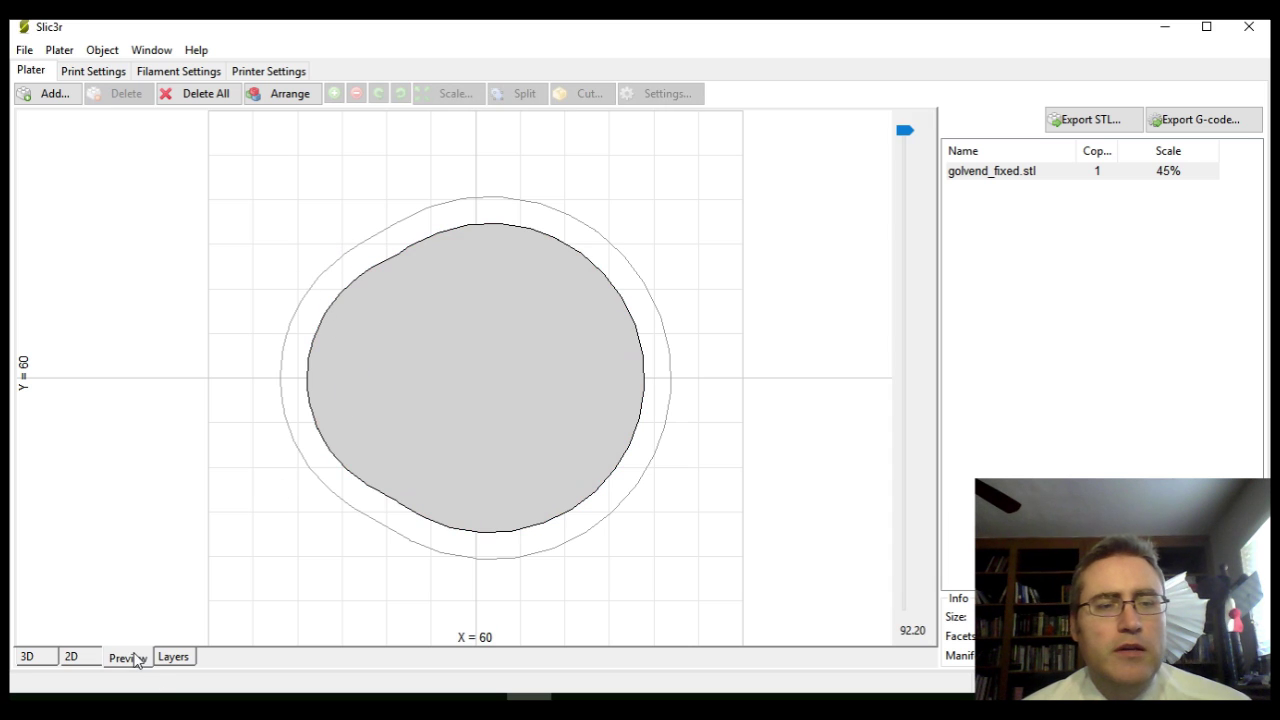
click(150, 660)
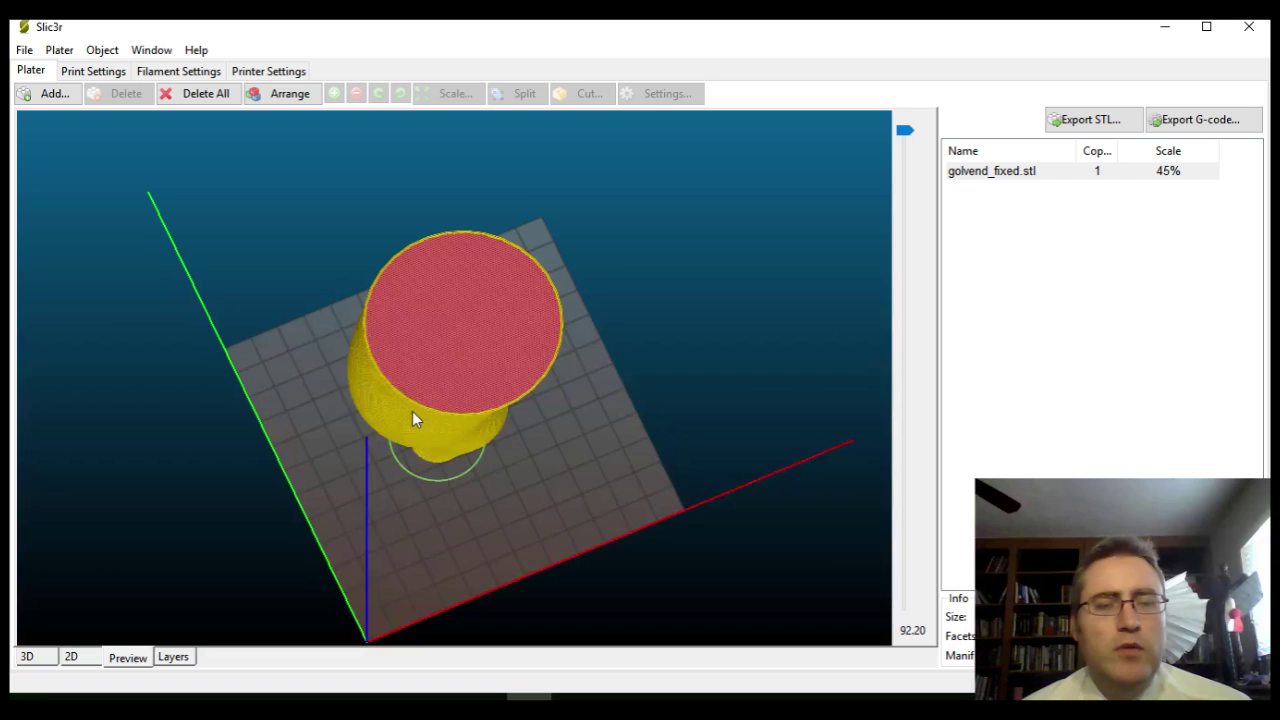
drag(431, 497, 415, 470)
drag(904, 134, 904, 343)
scroll(460, 354, up, 5)
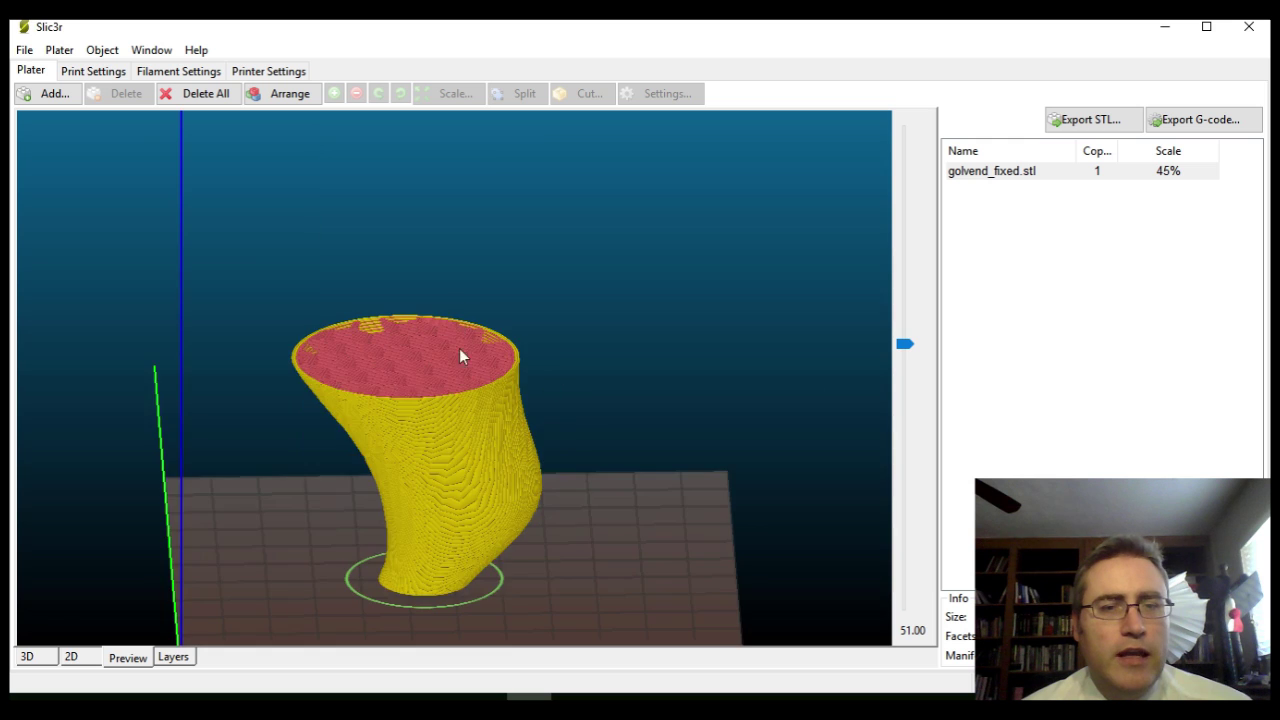
drag(460, 354, 465, 418)
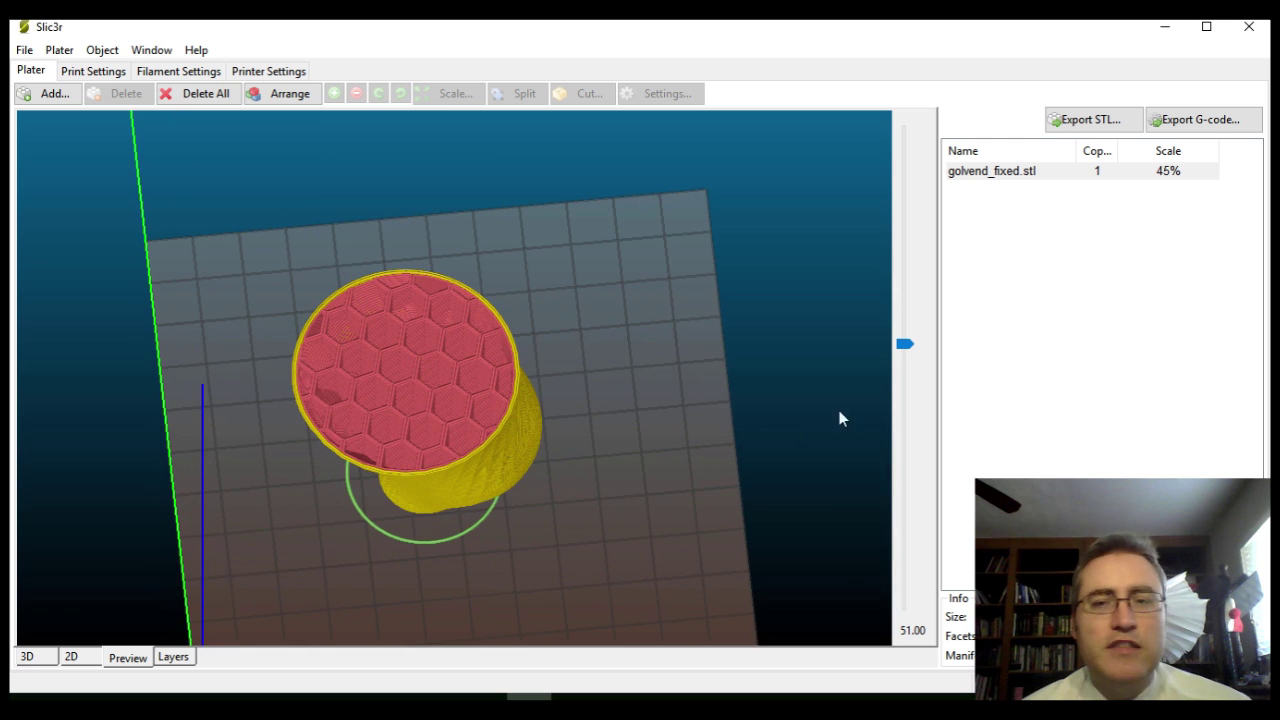
drag(904, 344, 904, 606)
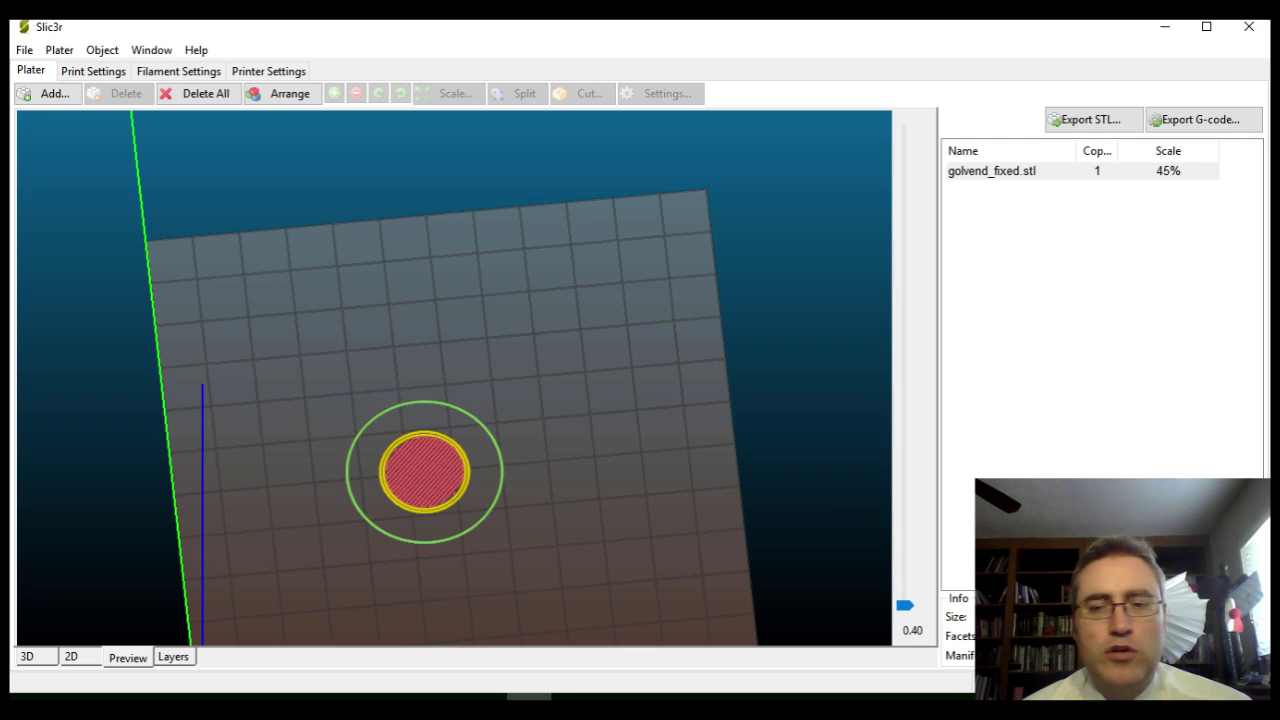
drag(904, 606, 910, 153)
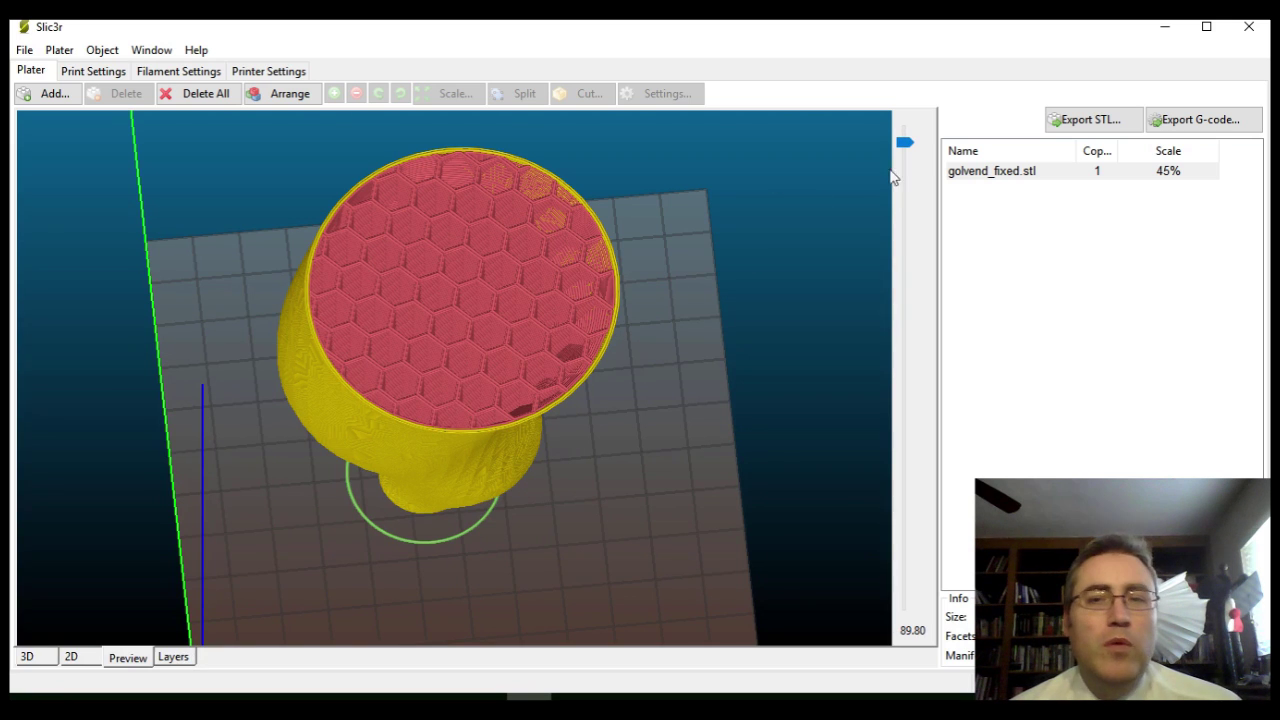
drag(905, 150, 908, 248)
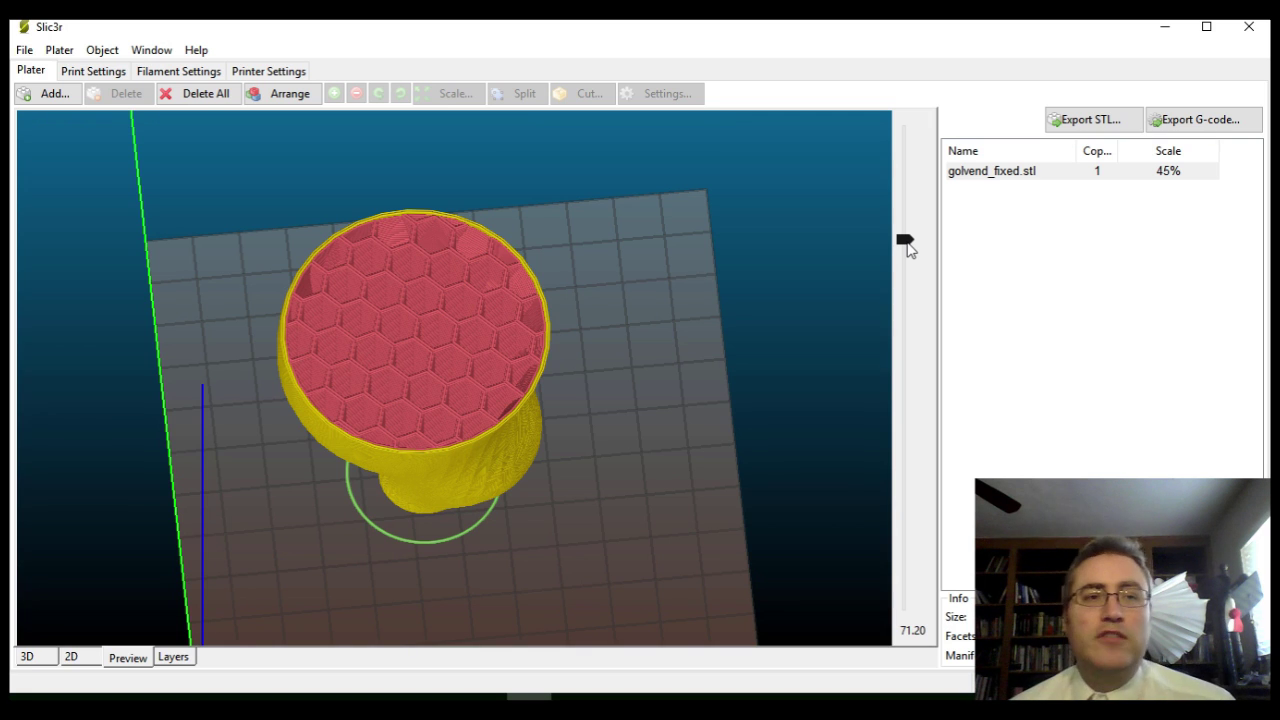
click(106, 74)
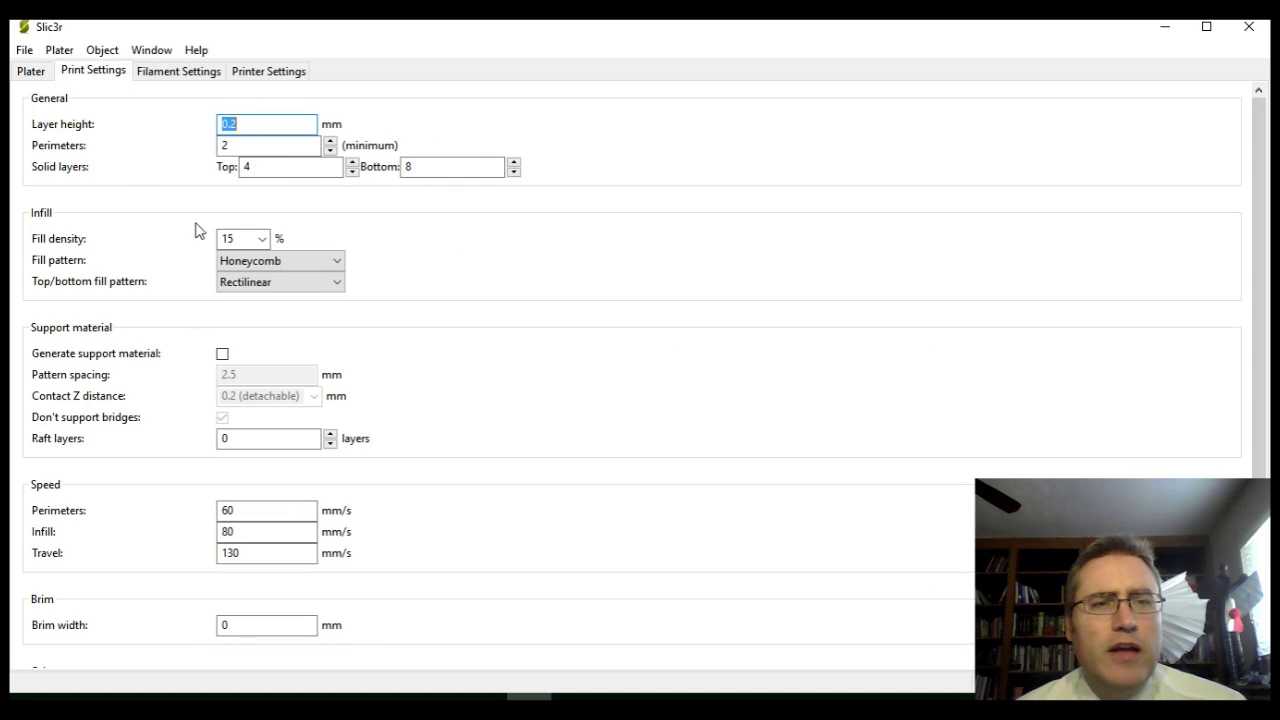
Set layer height 0.15 mm, 4 perimeters, 0 top solid layers and 0% fill density.
mouse_move(246, 122)
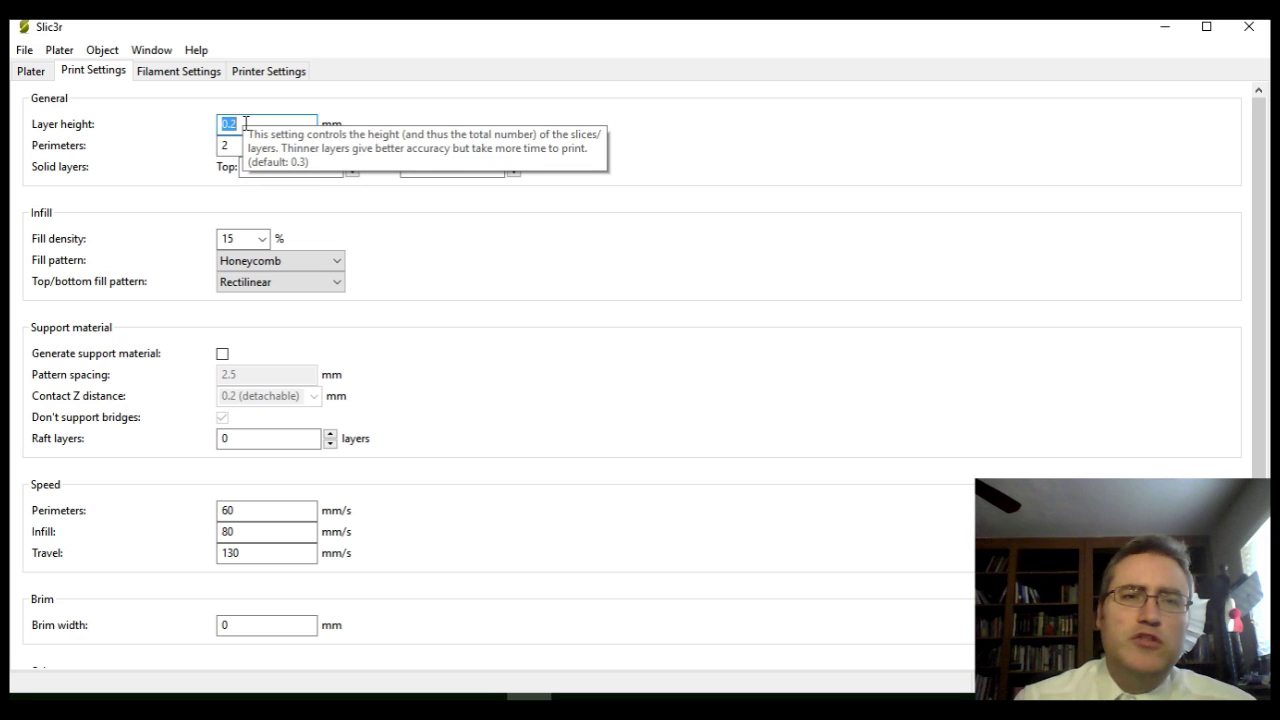
text(.0)
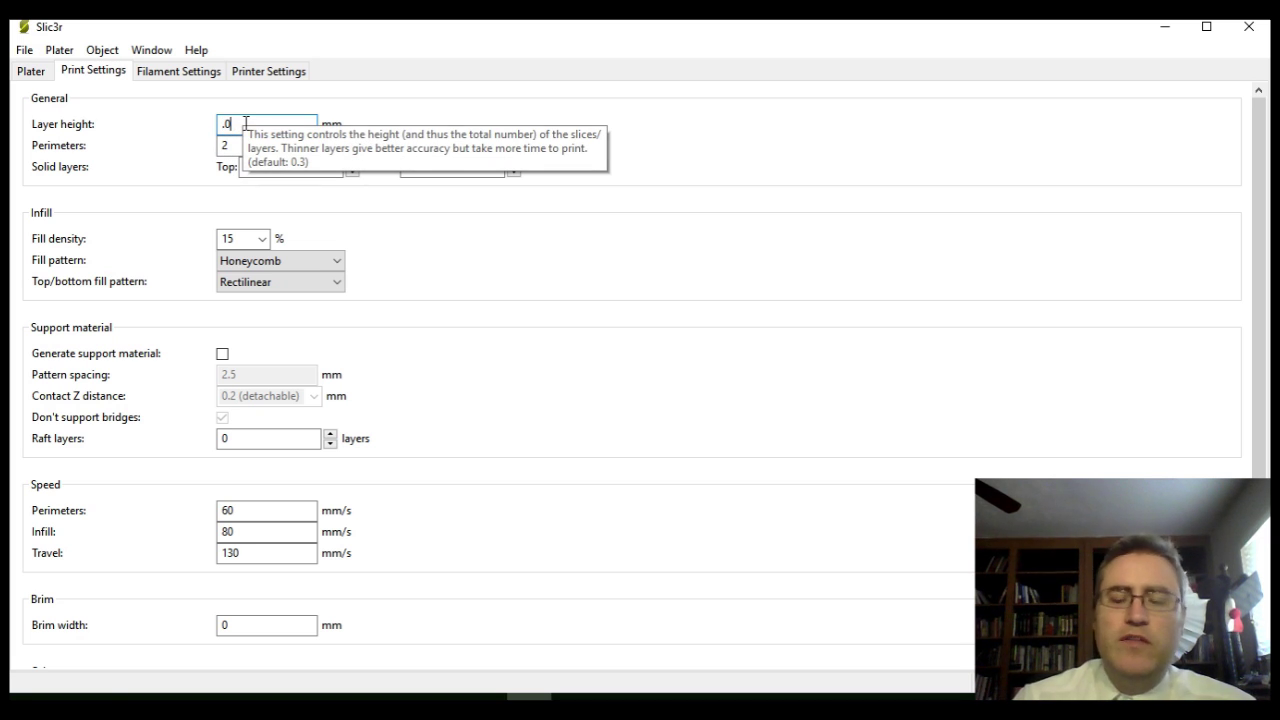
text(15)
click(243, 147)
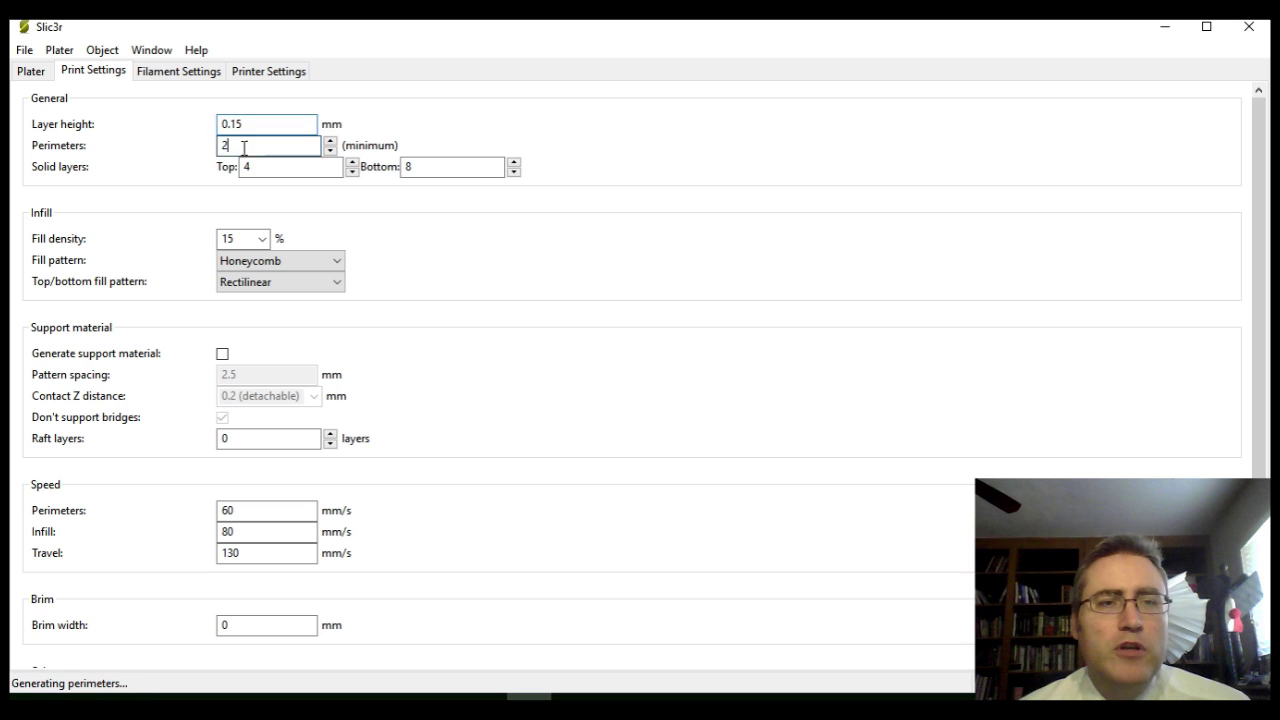
drag(243, 147, 219, 150)
text(4)
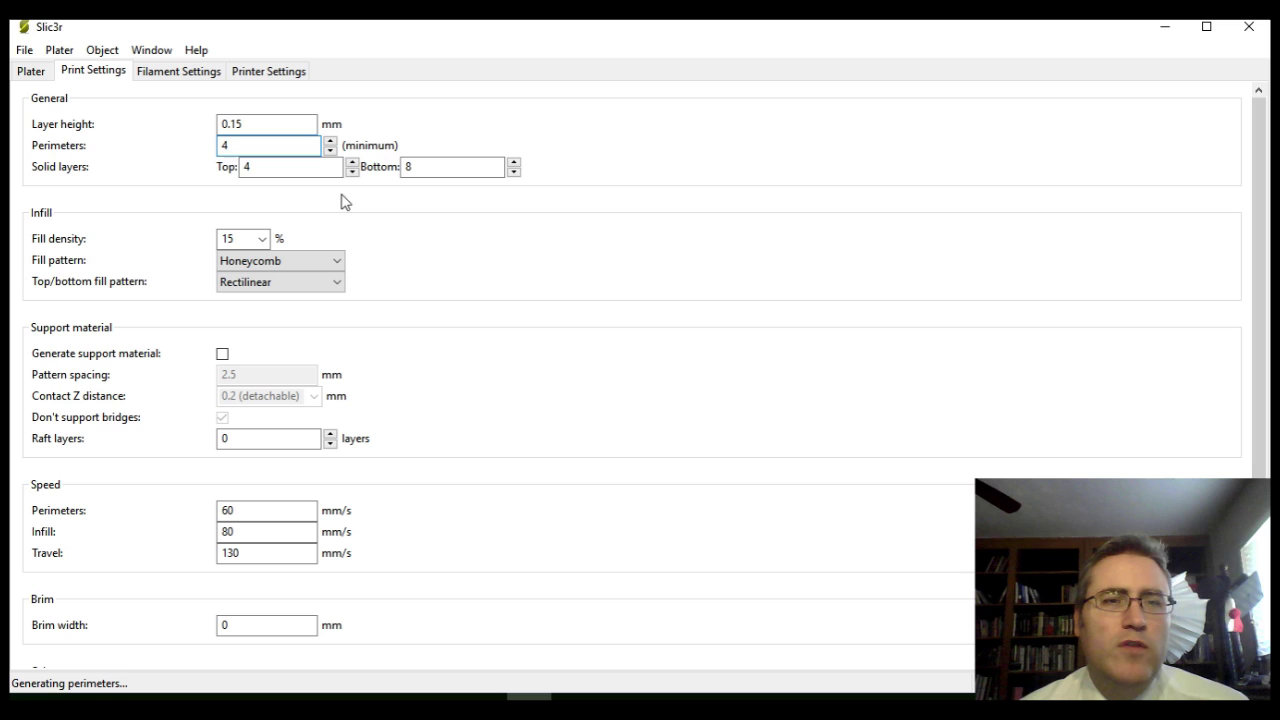
key(Tab)
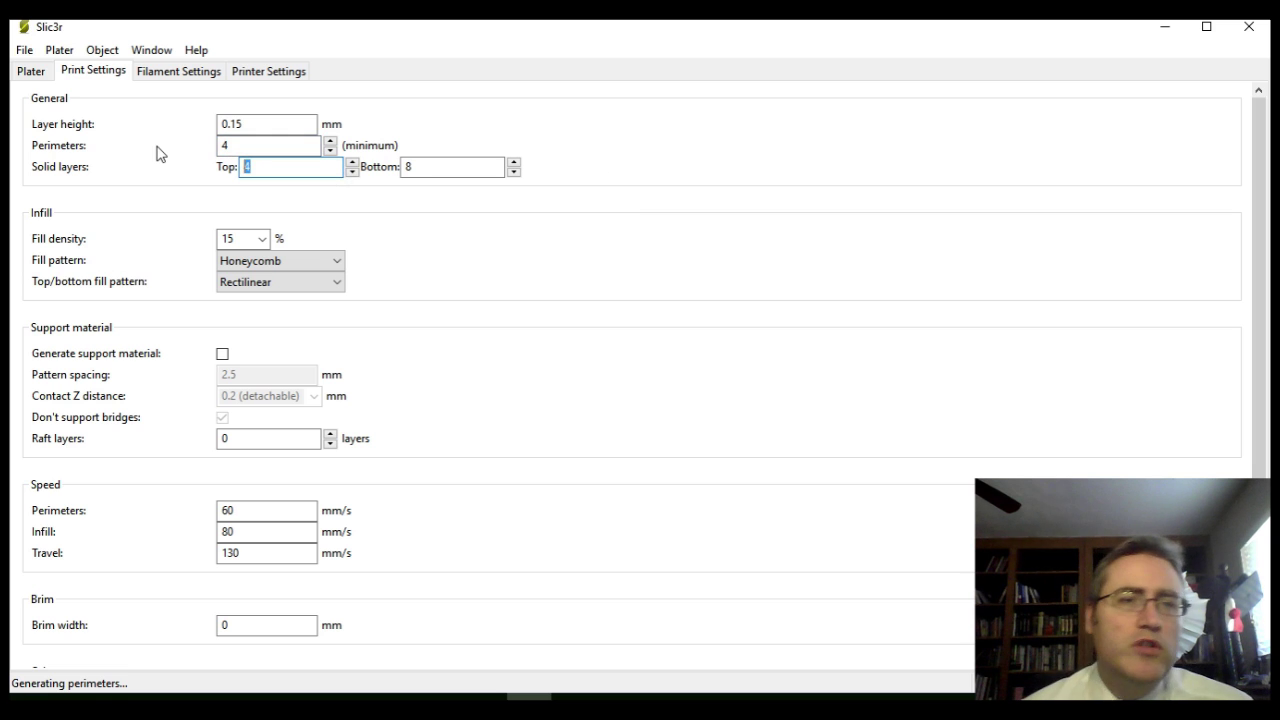
text(0)
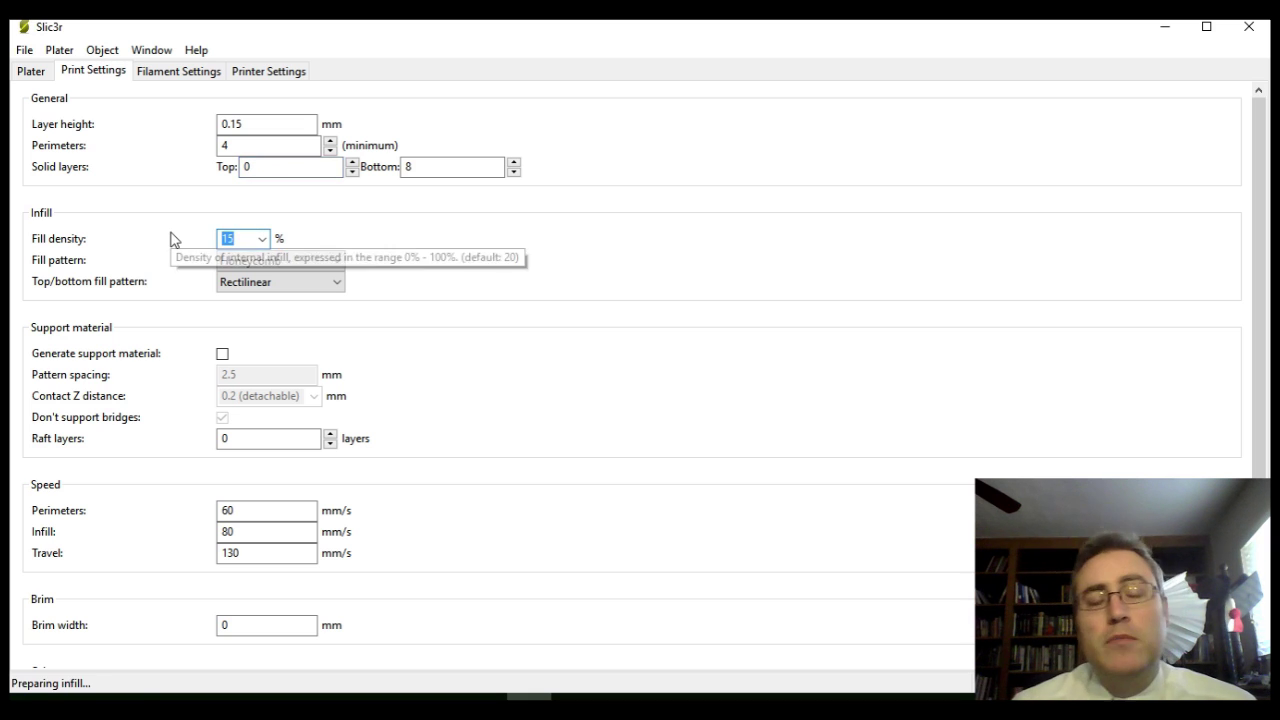
text(0)
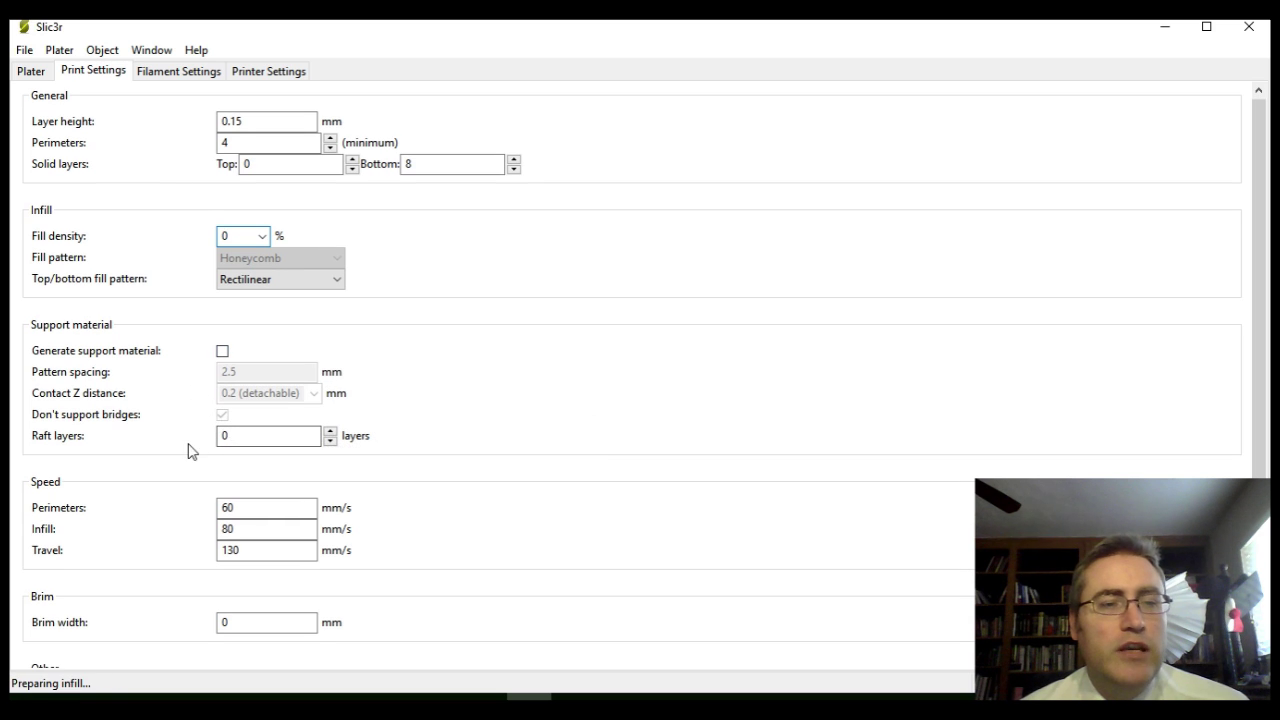
Review the Filament and Printer Settings pages (RepRap firmware, 0.4 mm nozzle, 2 mm retraction).
scroll(188, 448, down, 1)
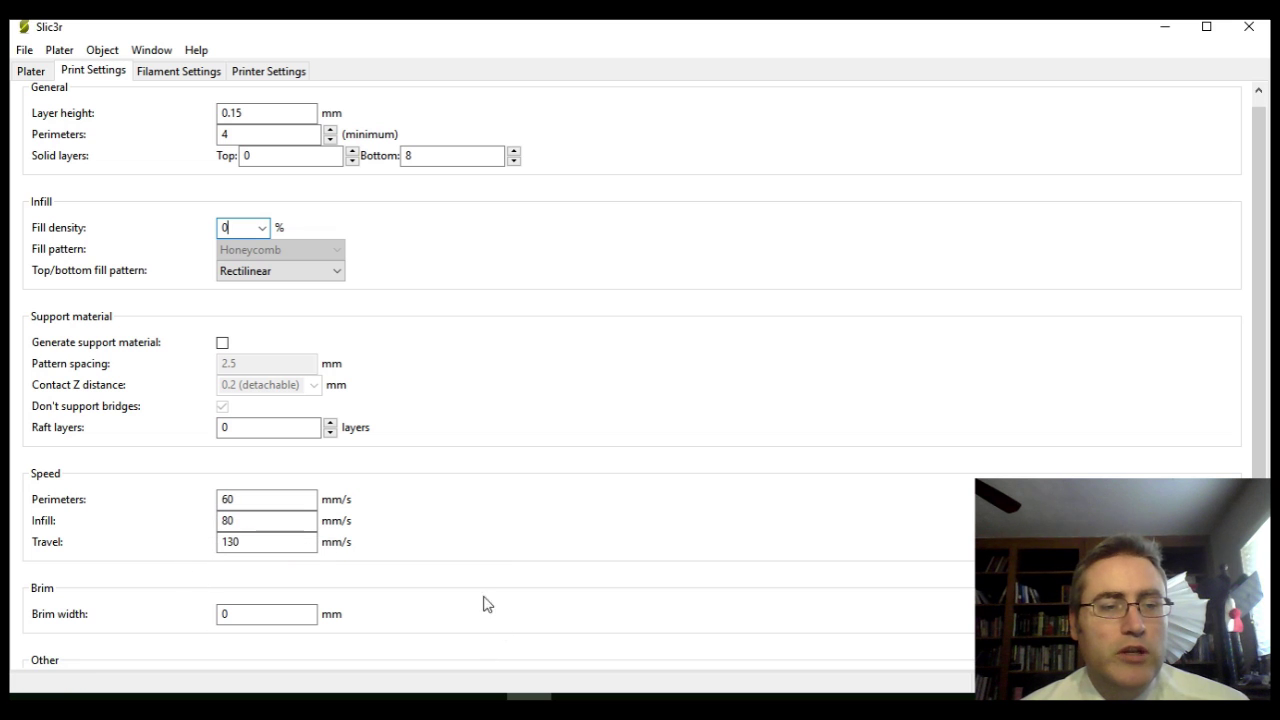
scroll(472, 565, down, 1)
scroll(323, 554, down, 3)
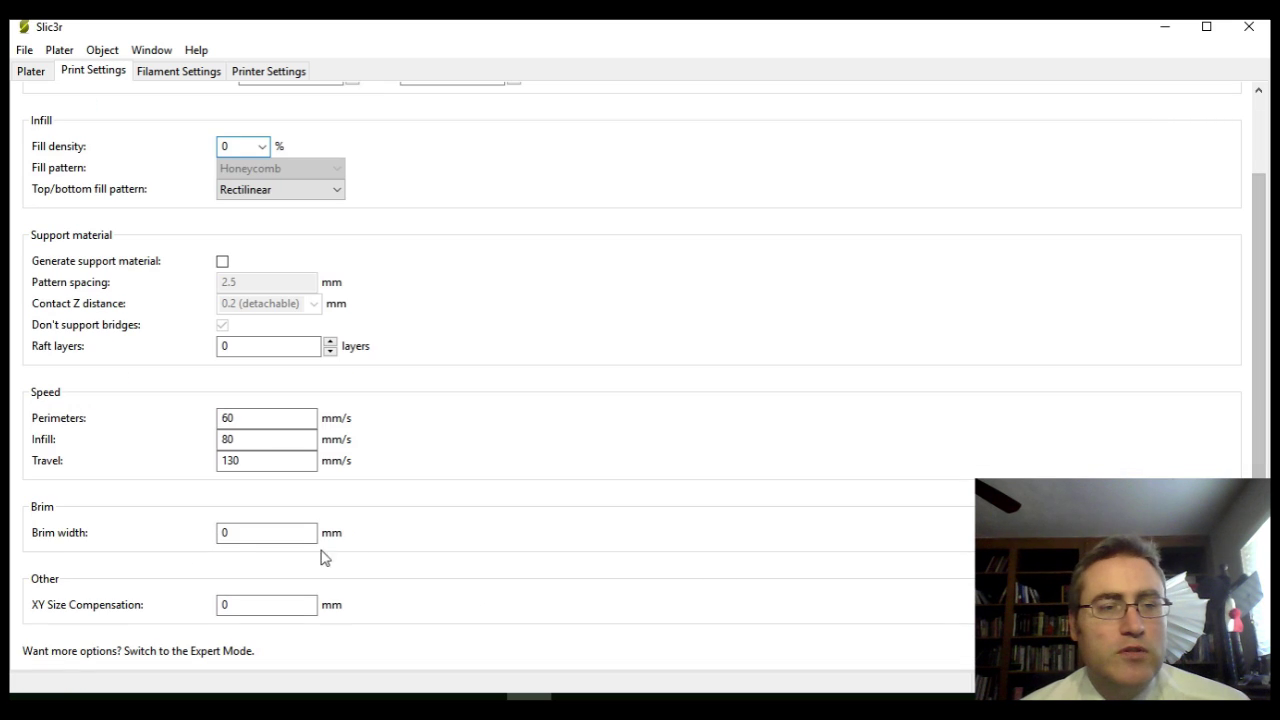
scroll(185, 350, up, 2)
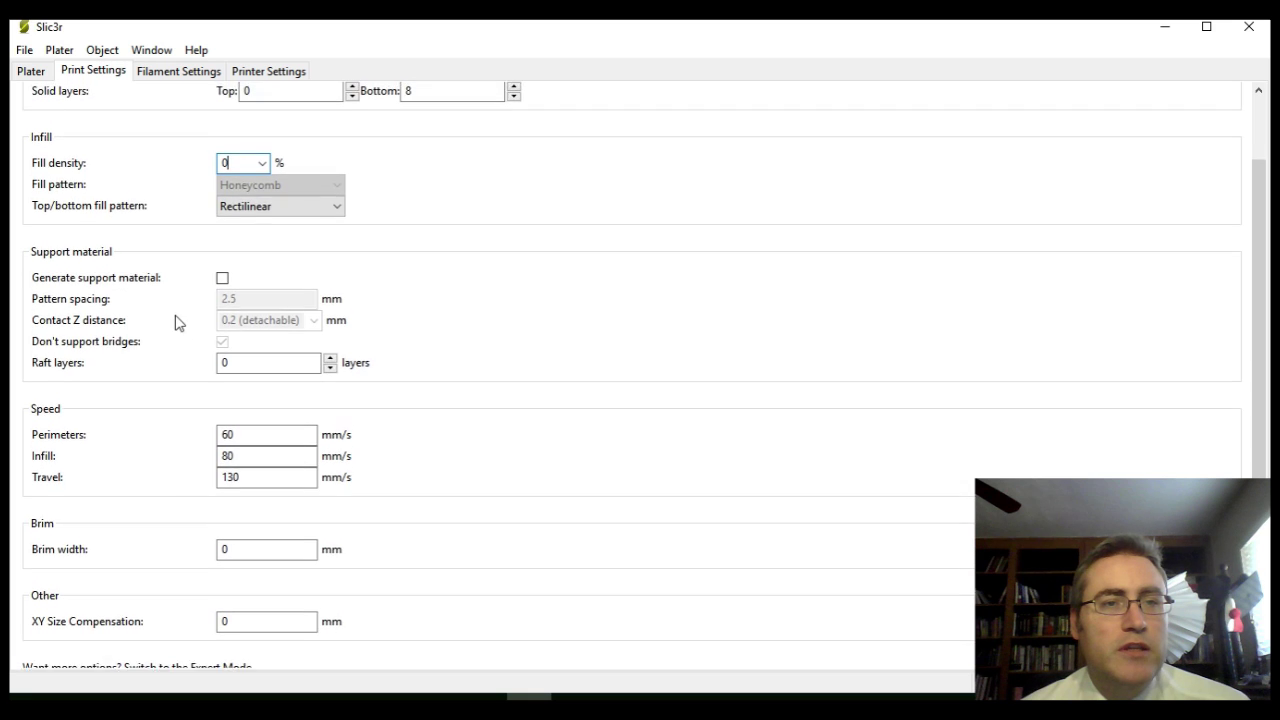
click(172, 72)
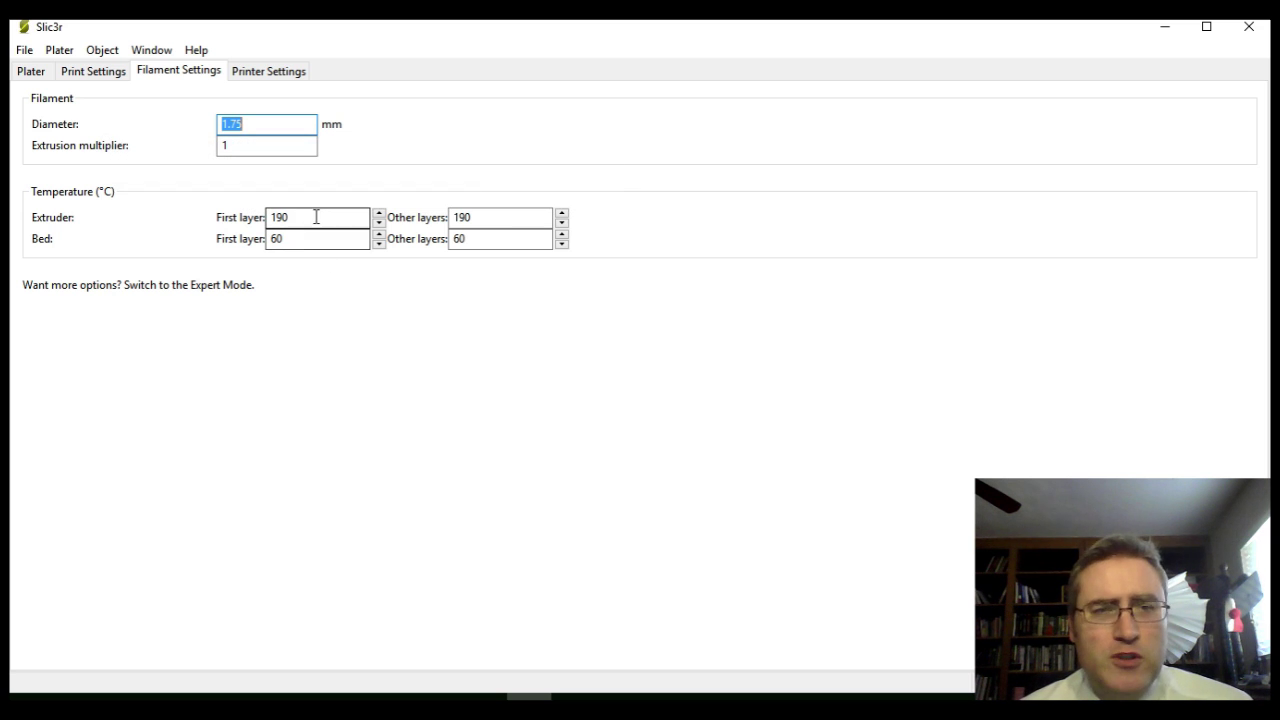
click(254, 69)
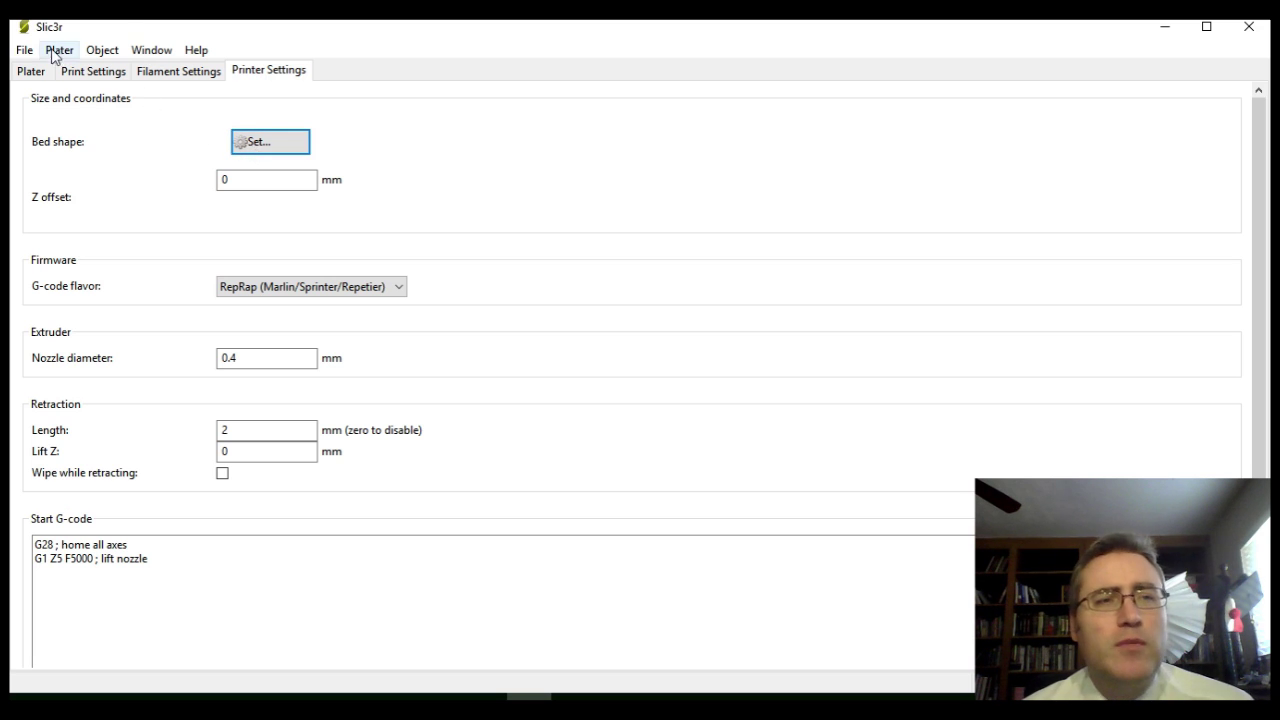
click(34, 71)
Orbit the re-sliced 45% vase preview and step through its layers to check the hollow shell.
mouse_move(454, 456)
mouse_down()
mouse_move(486, 431)
mouse_move(481, 471)
mouse_move(473, 413)
mouse_move(510, 420)
mouse_up()
drag(908, 332, 906, 140)
drag(706, 297, 557, 456)
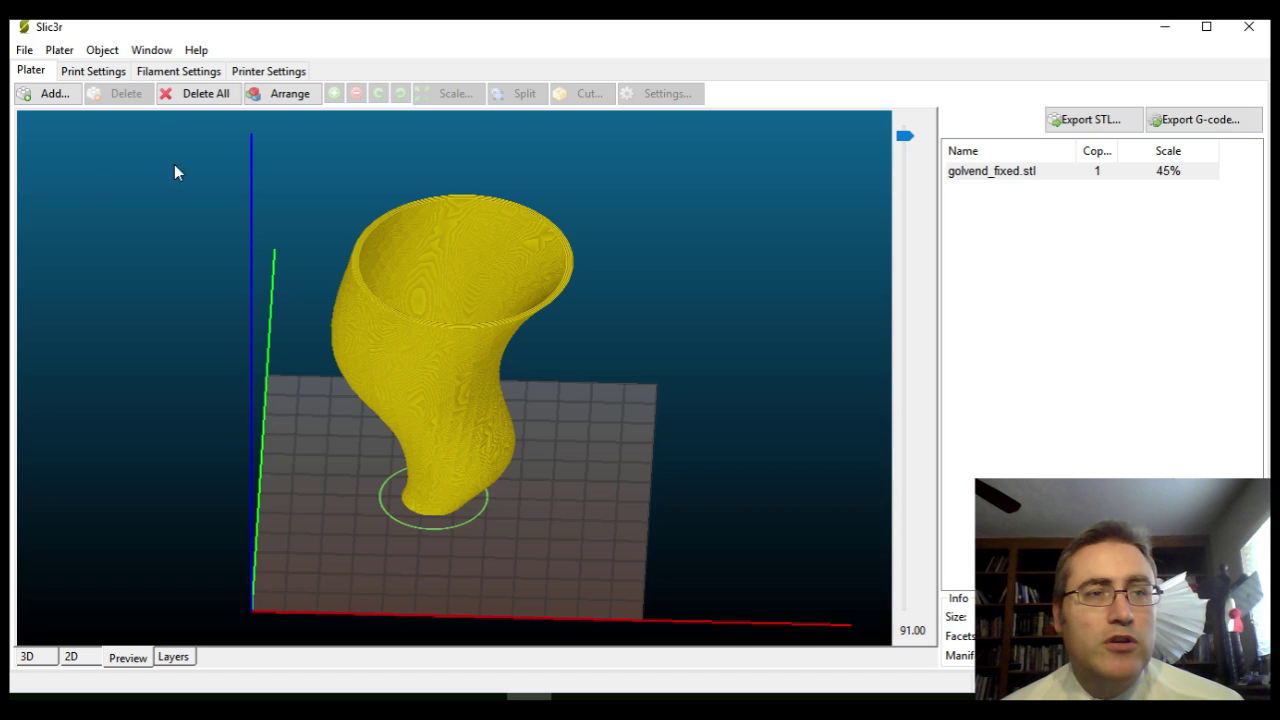
click(50, 51)
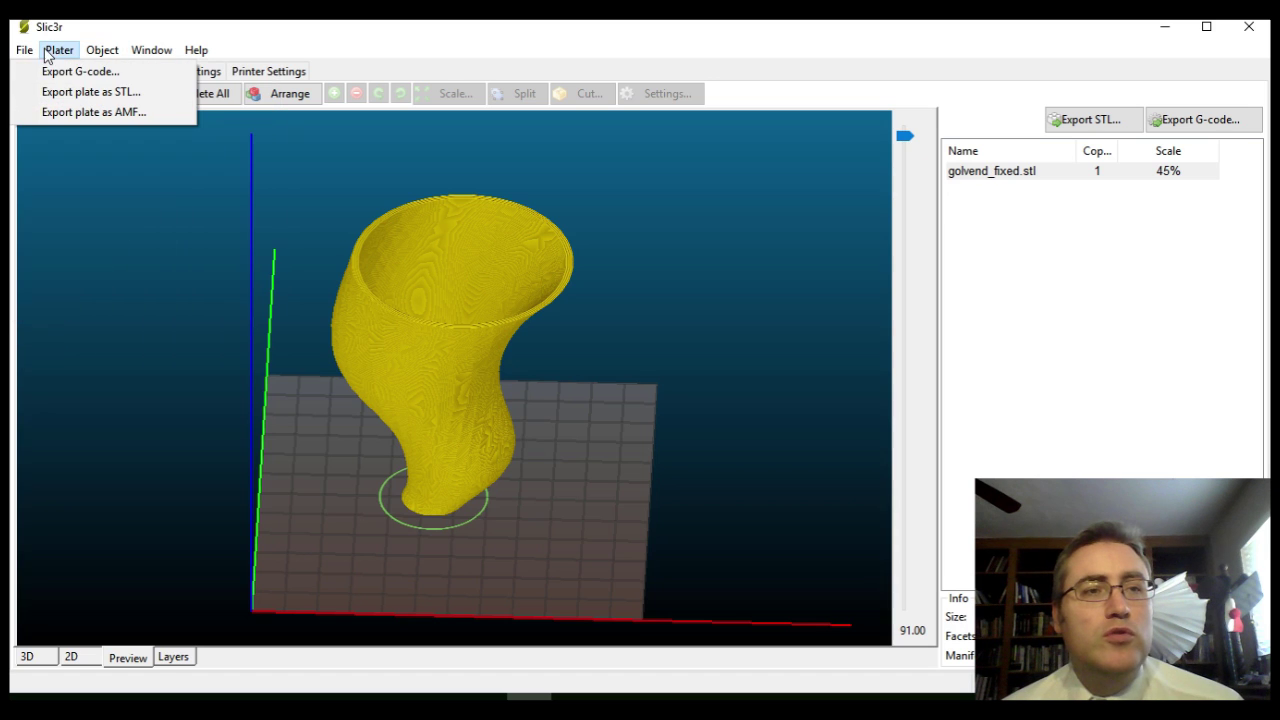
Start the G-code export and choose the Desktop > SDStaging folder as destination.
click(66, 76)
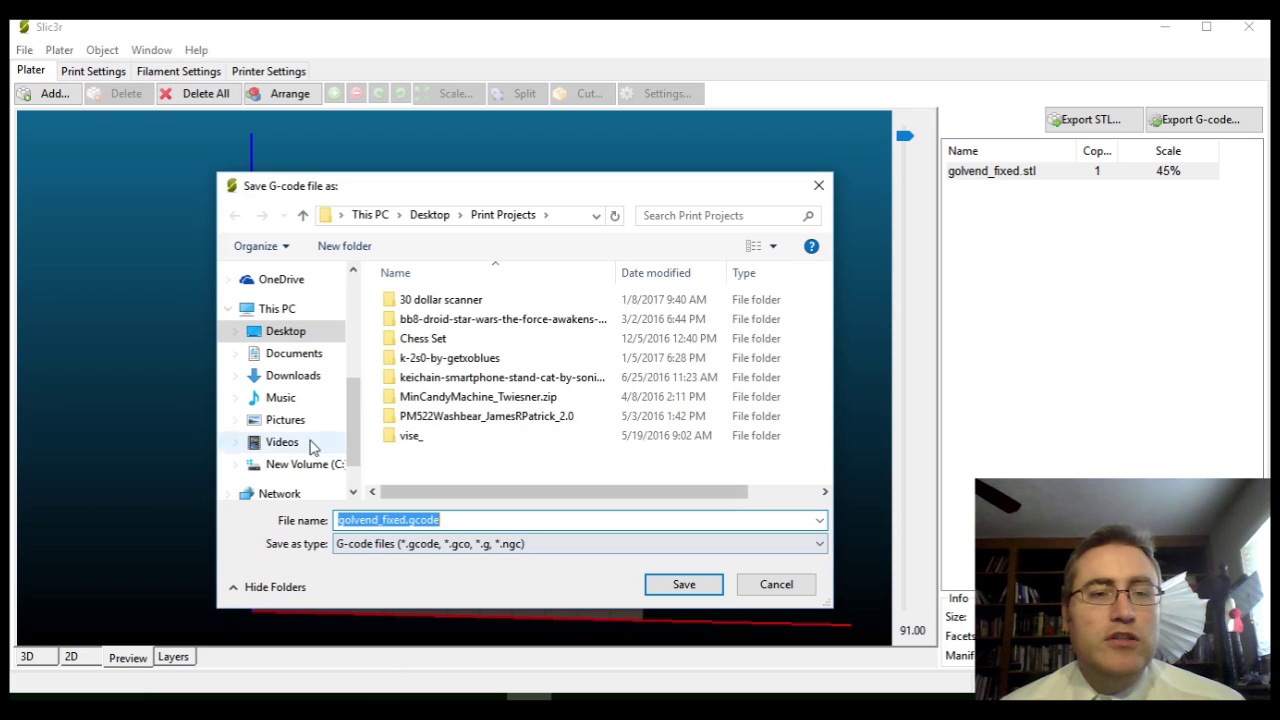
scroll(300, 438, down, 2)
scroll(295, 390, up, 3)
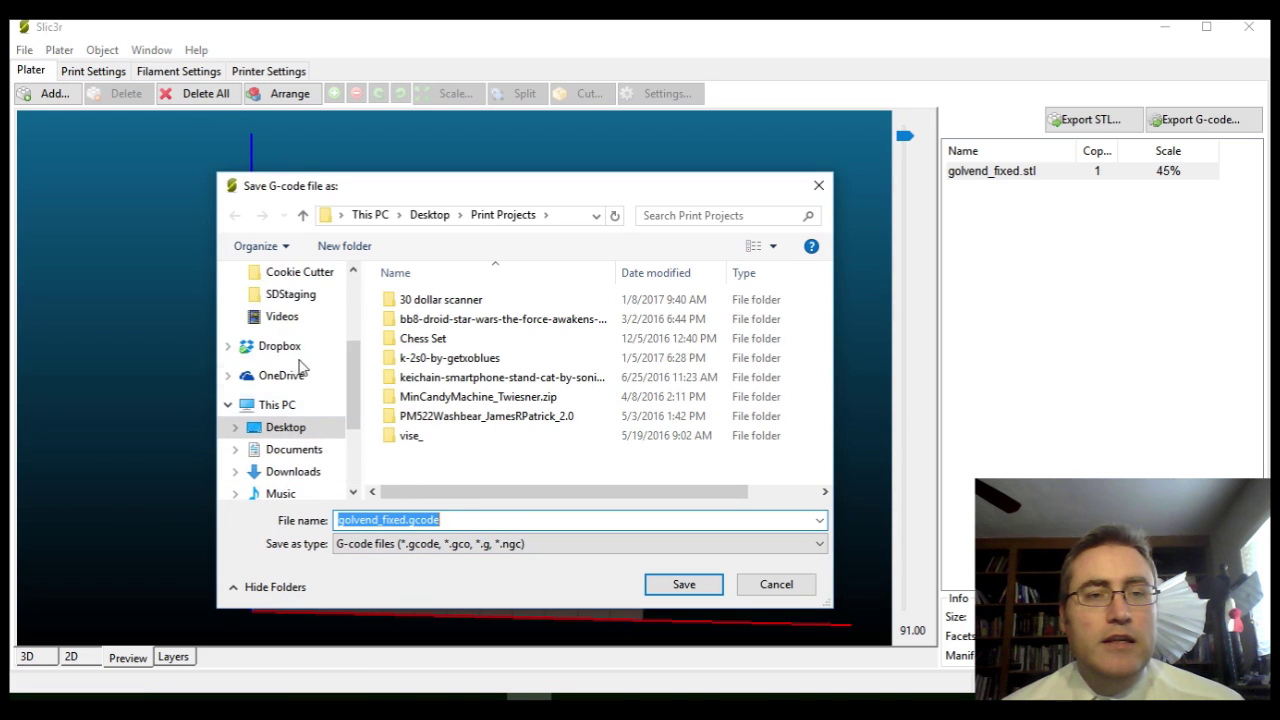
click(290, 294)
Replace golvend_fixed in the file name so it reads tornado-MPpVase.gcode.
click(444, 522)
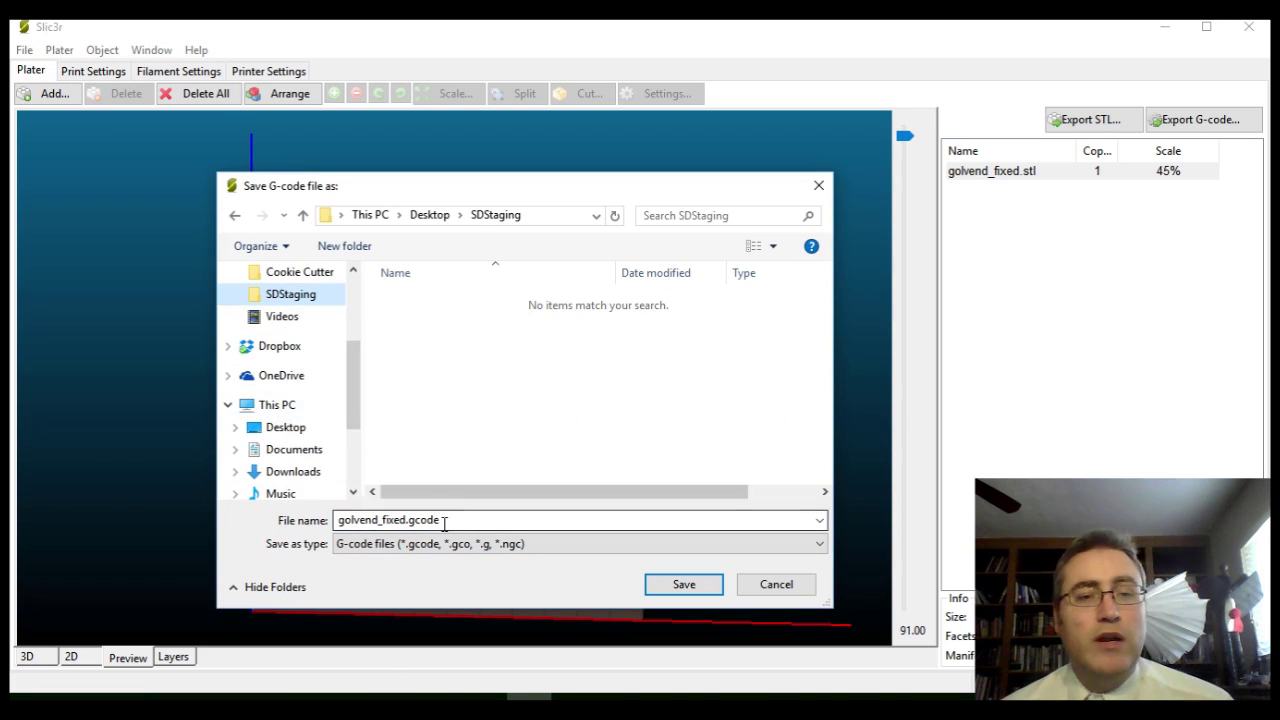
double_click(406, 520)
click(406, 520)
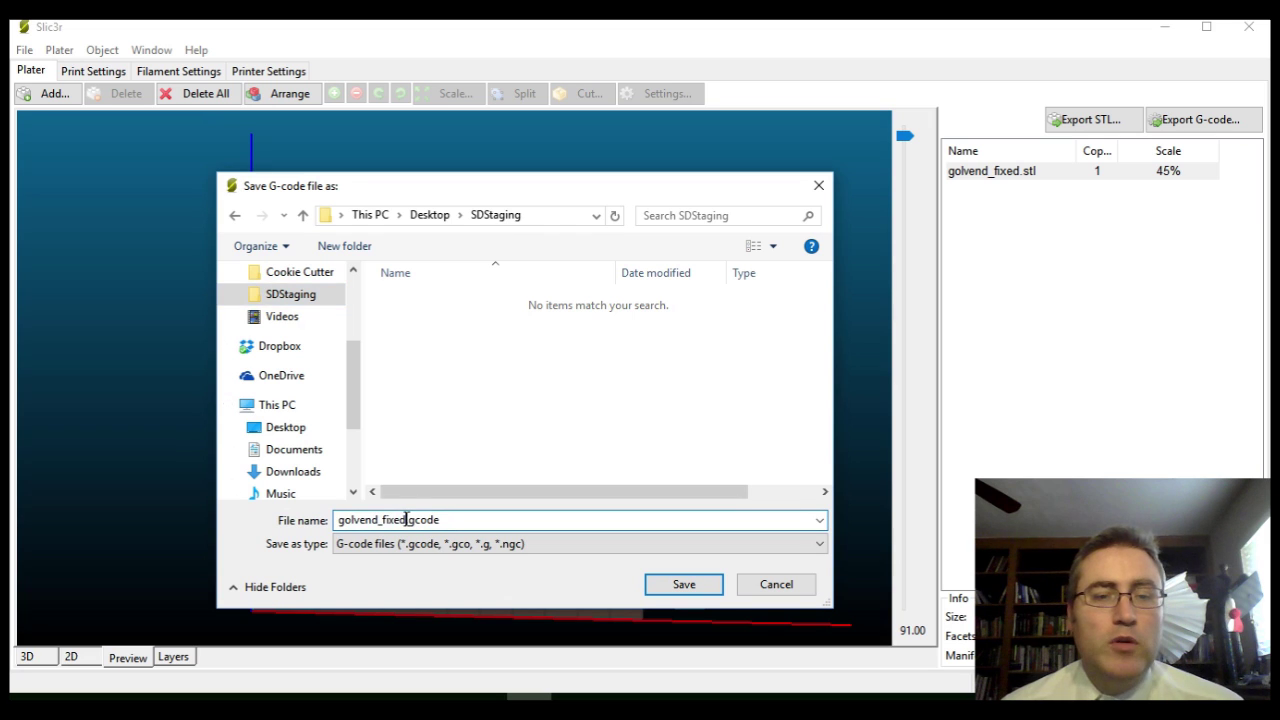
drag(406, 520, 185, 520)
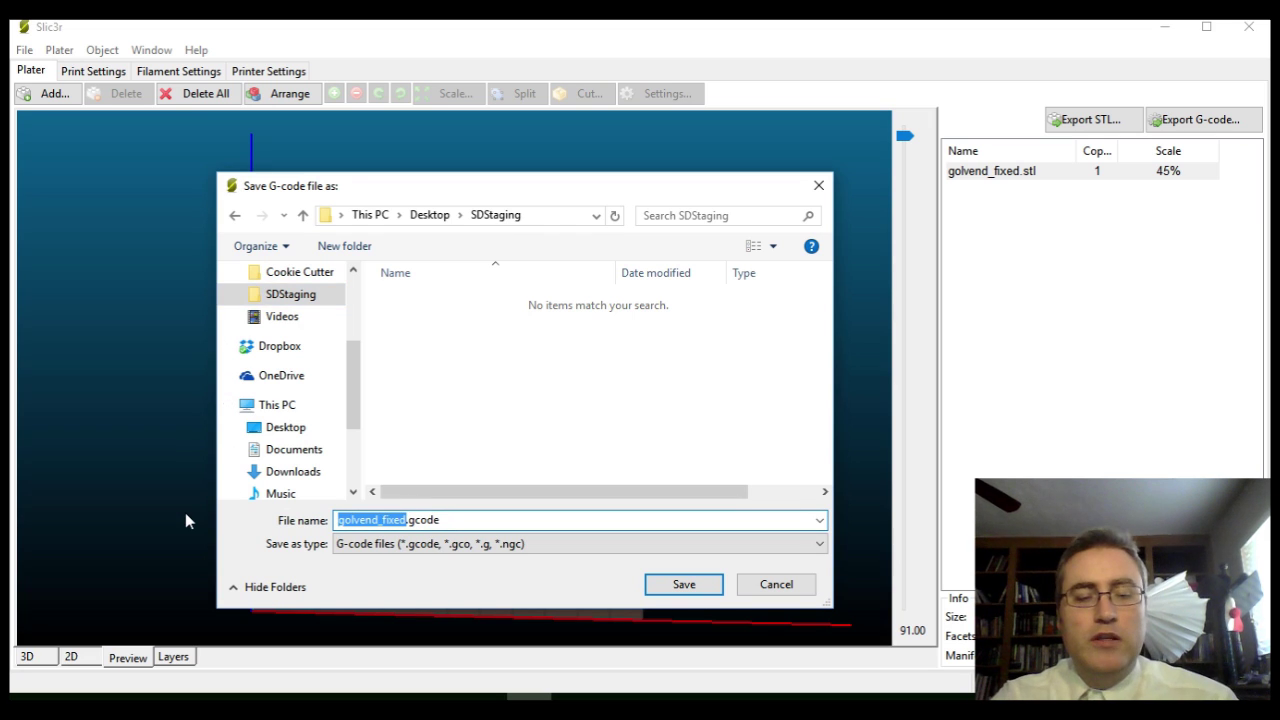
text(tornado)
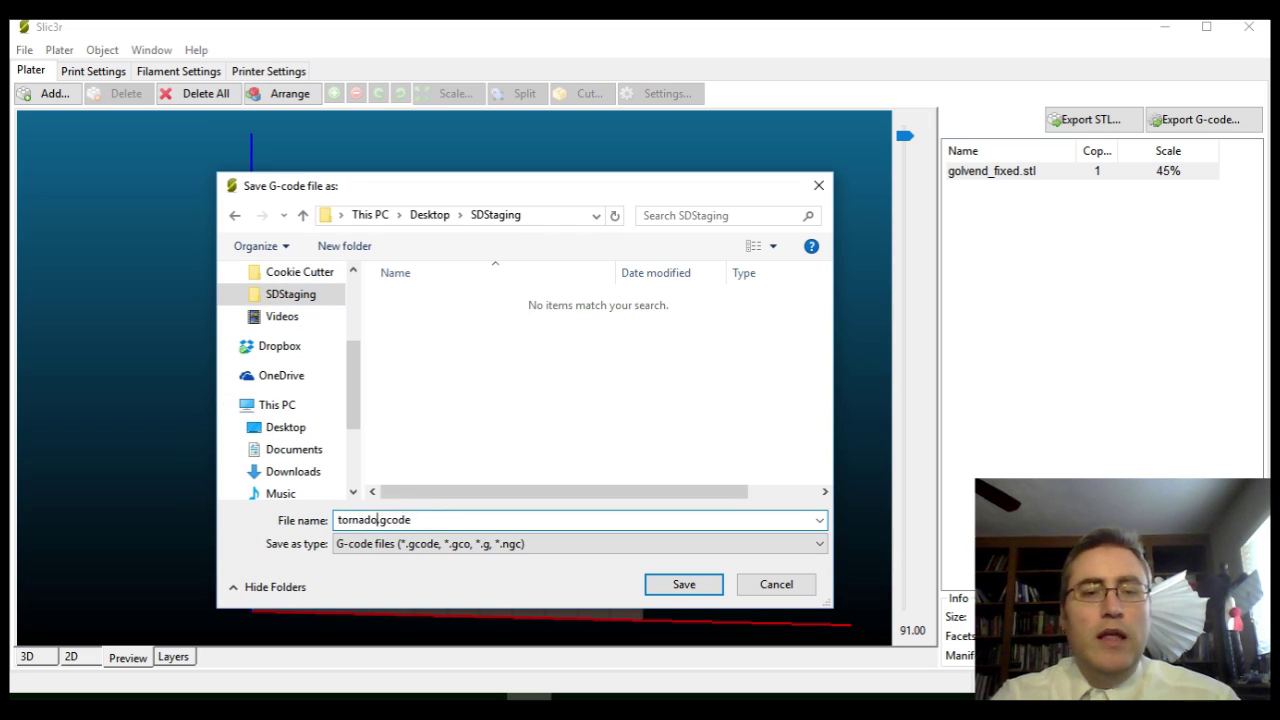
text(-)
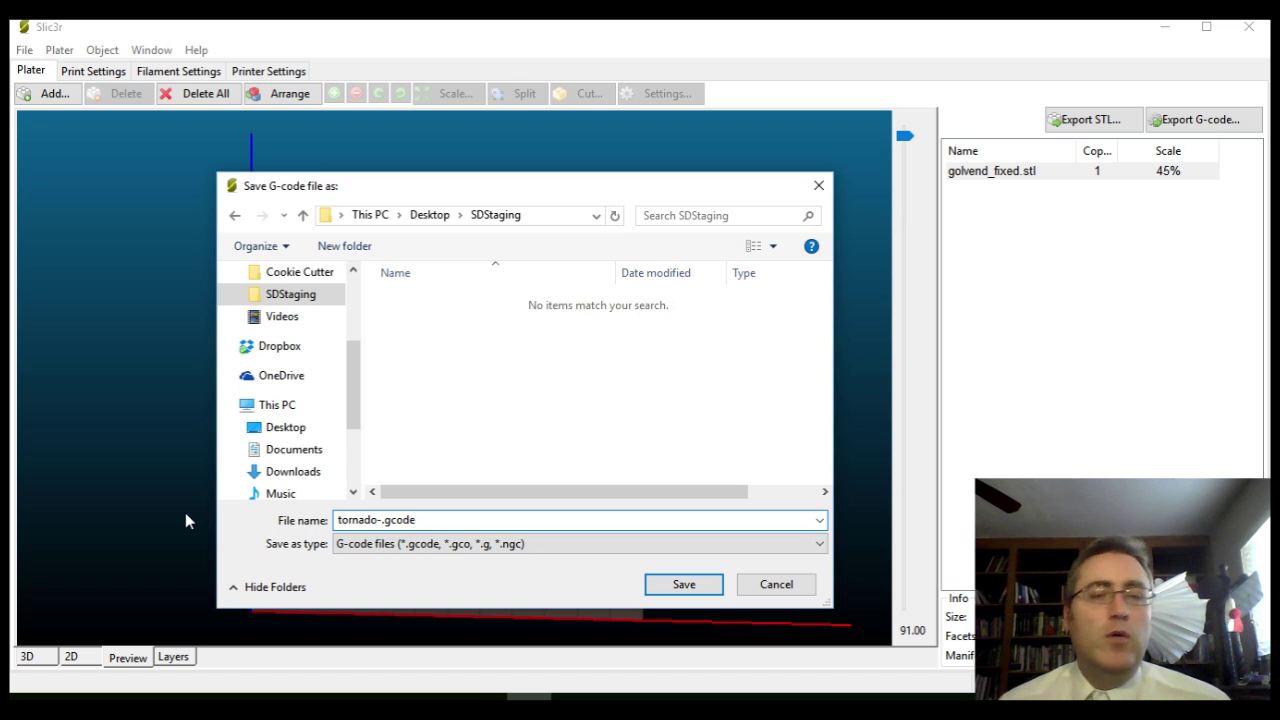
text(MP)
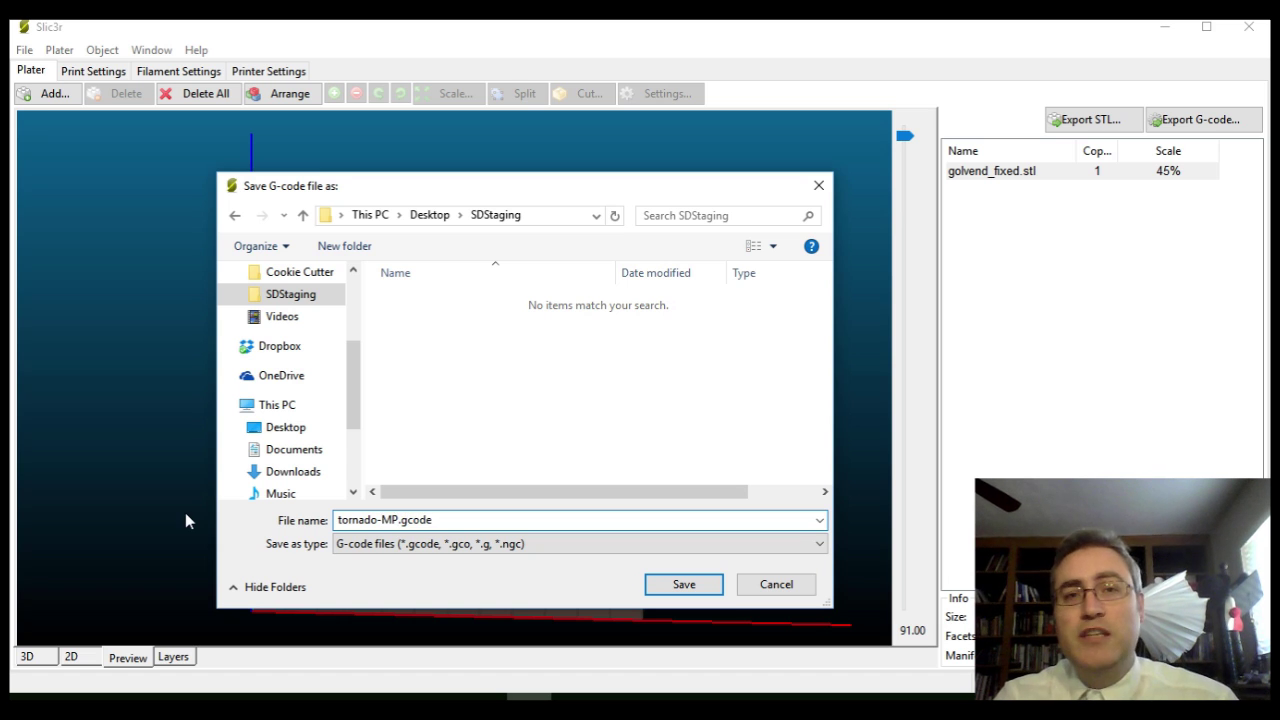
text(pVase)
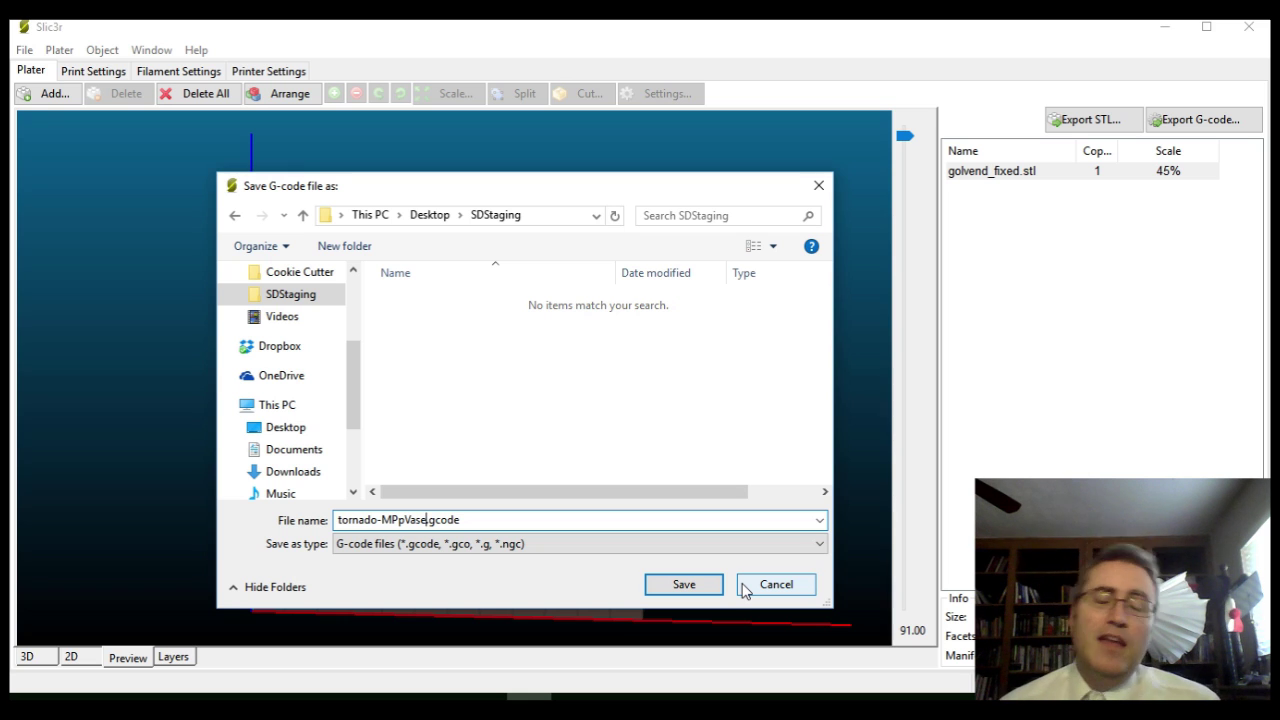
Cancel the G-code export, then zoom and orbit to inspect the hollow 45% vase inside and out.
click(744, 586)
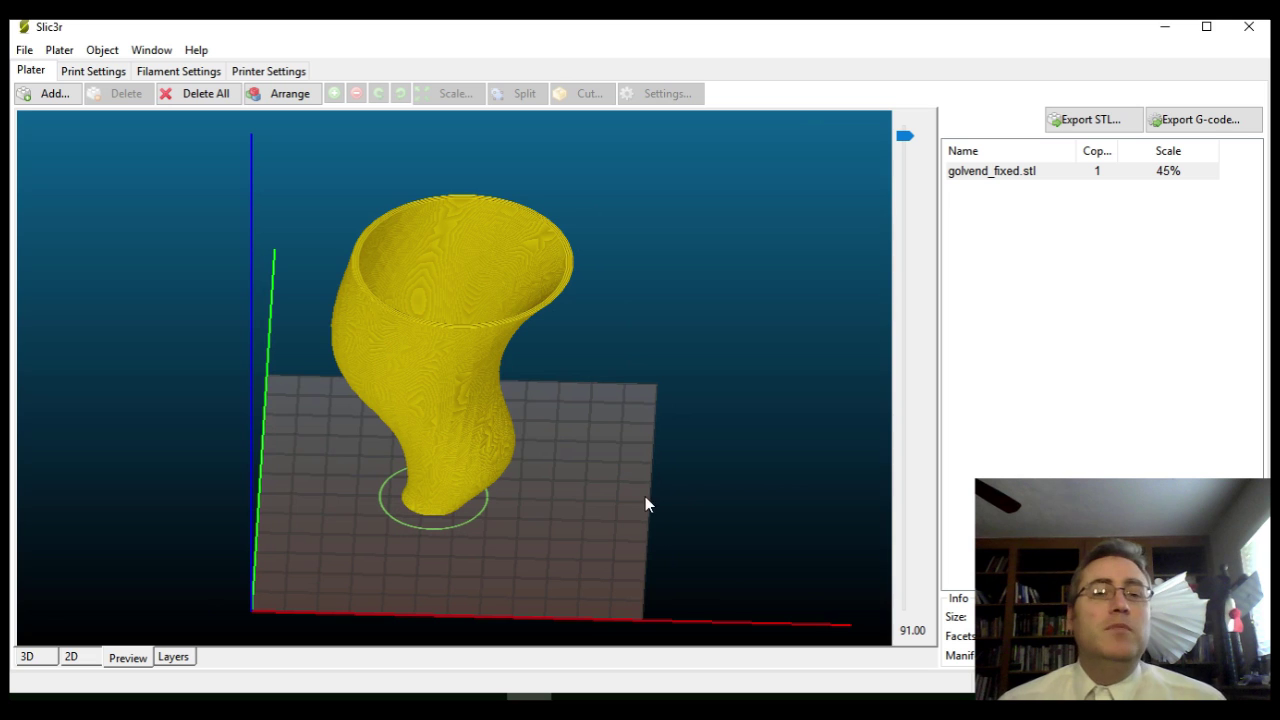
scroll(590, 420, up, 2)
drag(587, 376, 582, 425)
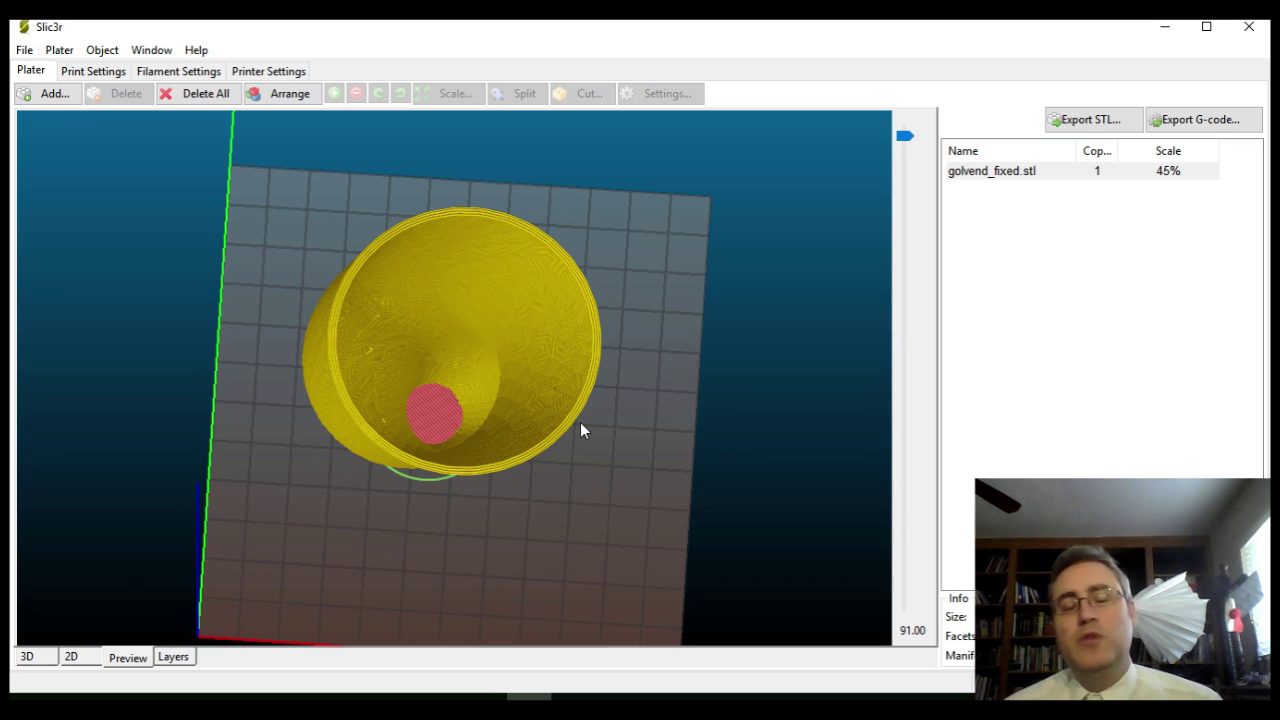
drag(580, 422, 578, 392)
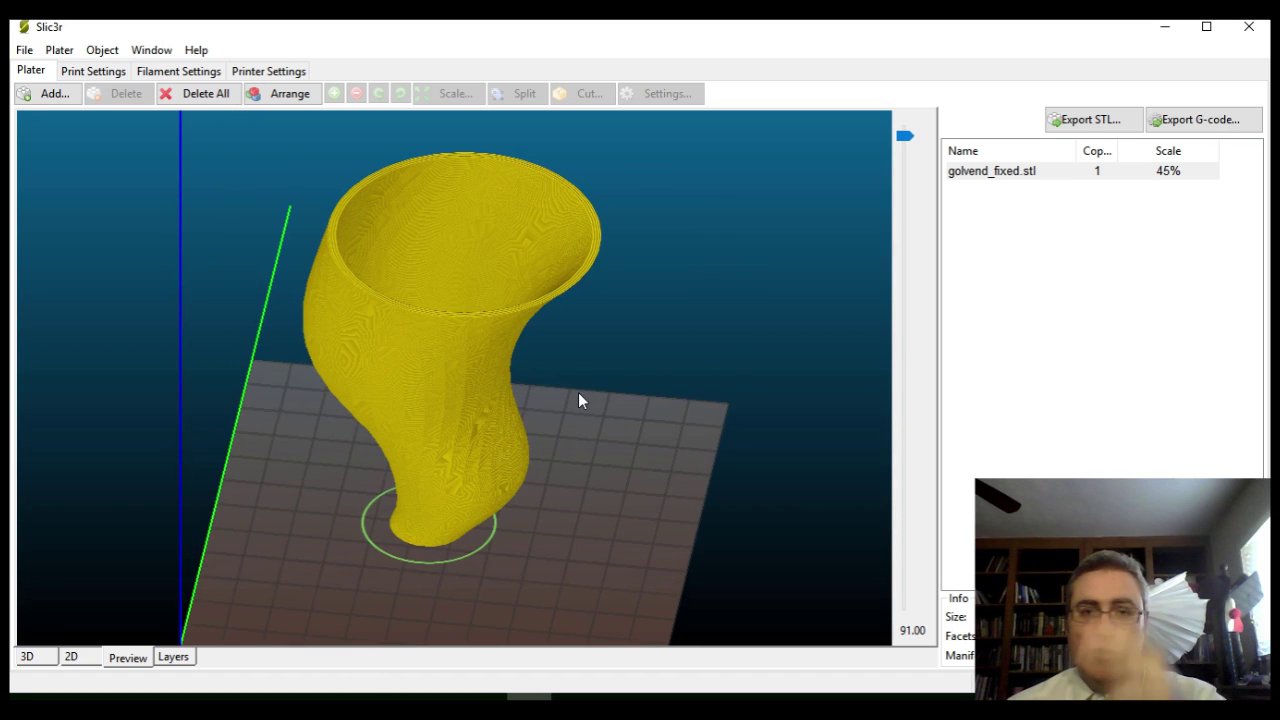